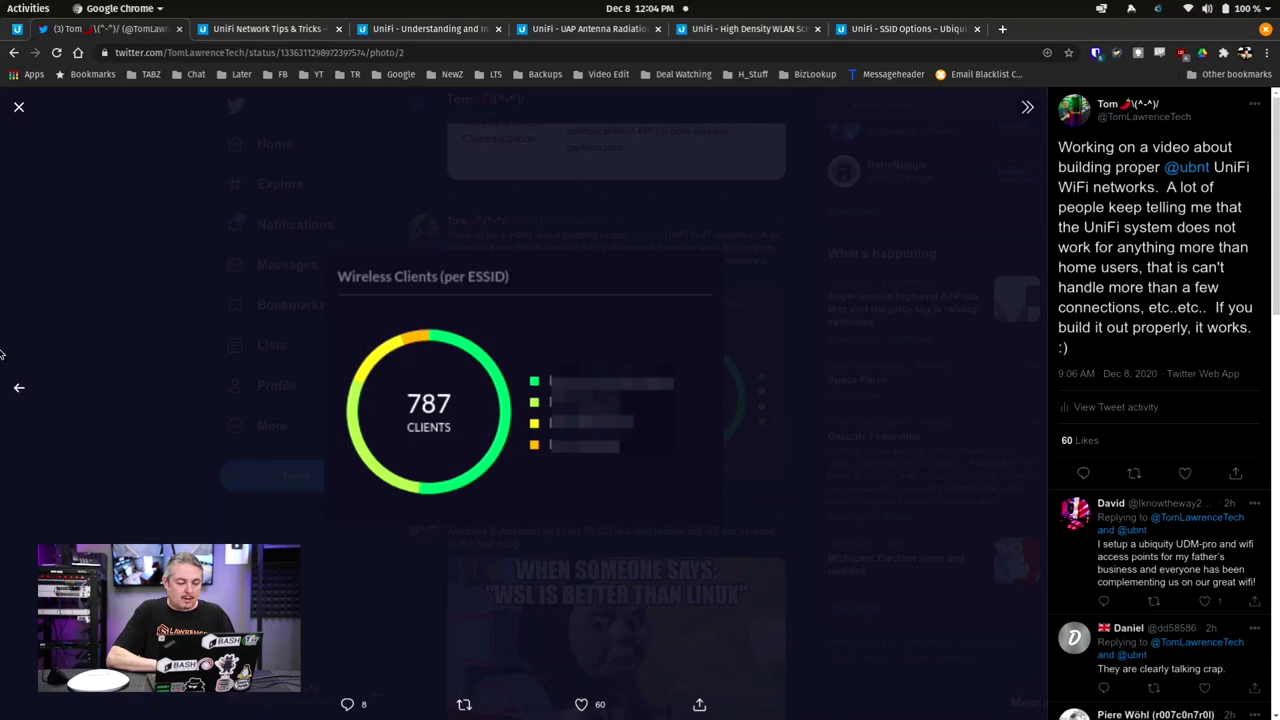
Go back from photo 2 to photo 1, the client-list screenshot with 1819 wireless clients.
click(14, 392)
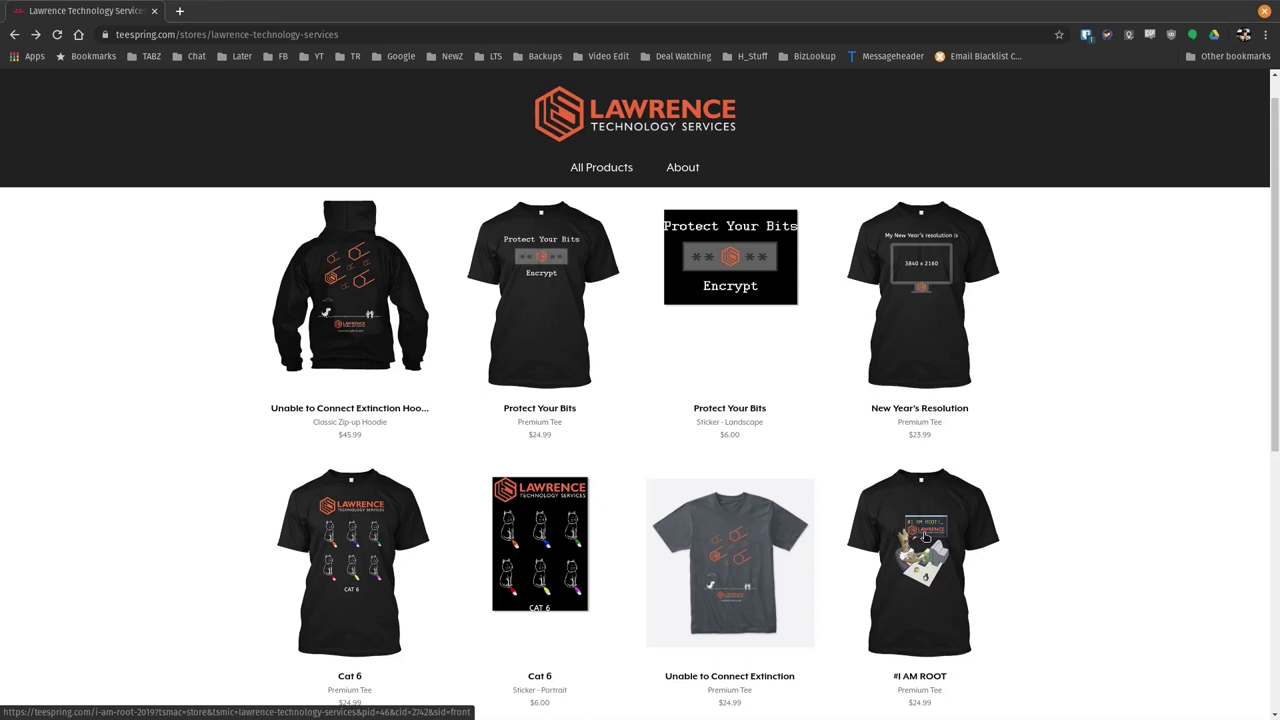
Open the #I AM ROOT premium tee's product page from the store grid.
click(925, 538)
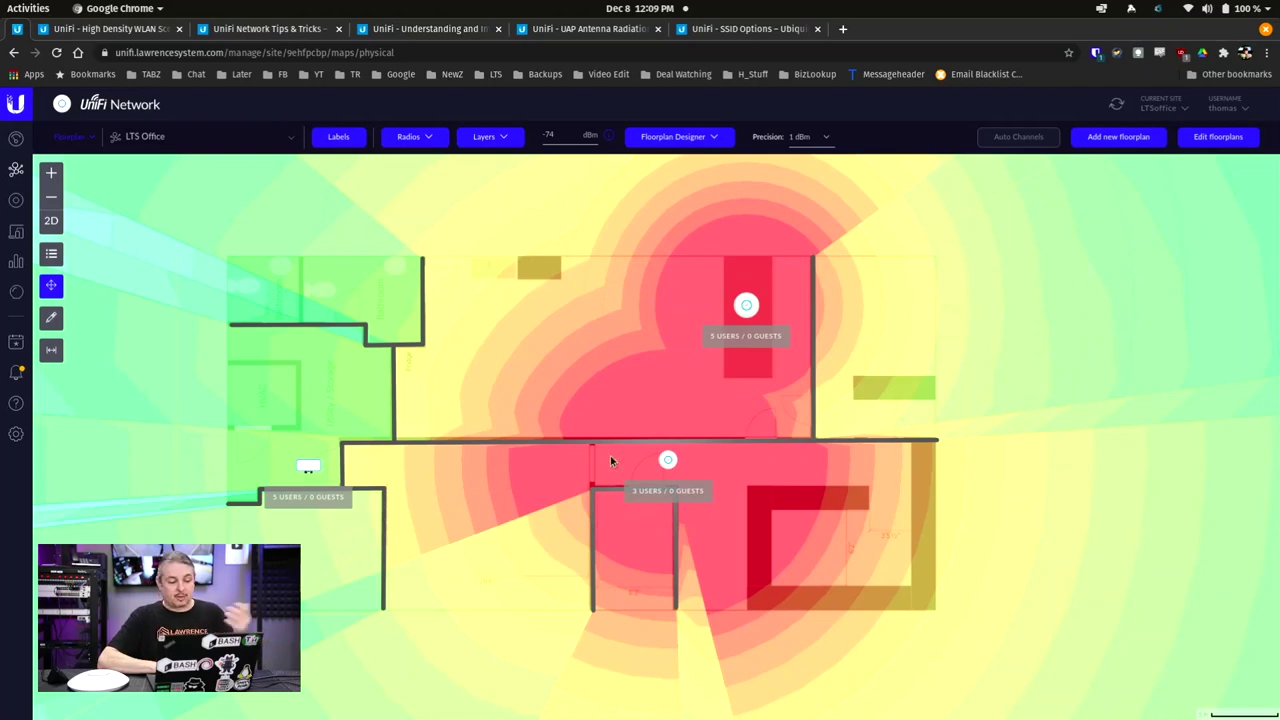
Draw a concrete wall diagonally from the top wall to the central wall, then reload the heatmap.
click(51, 317)
click(205, 476)
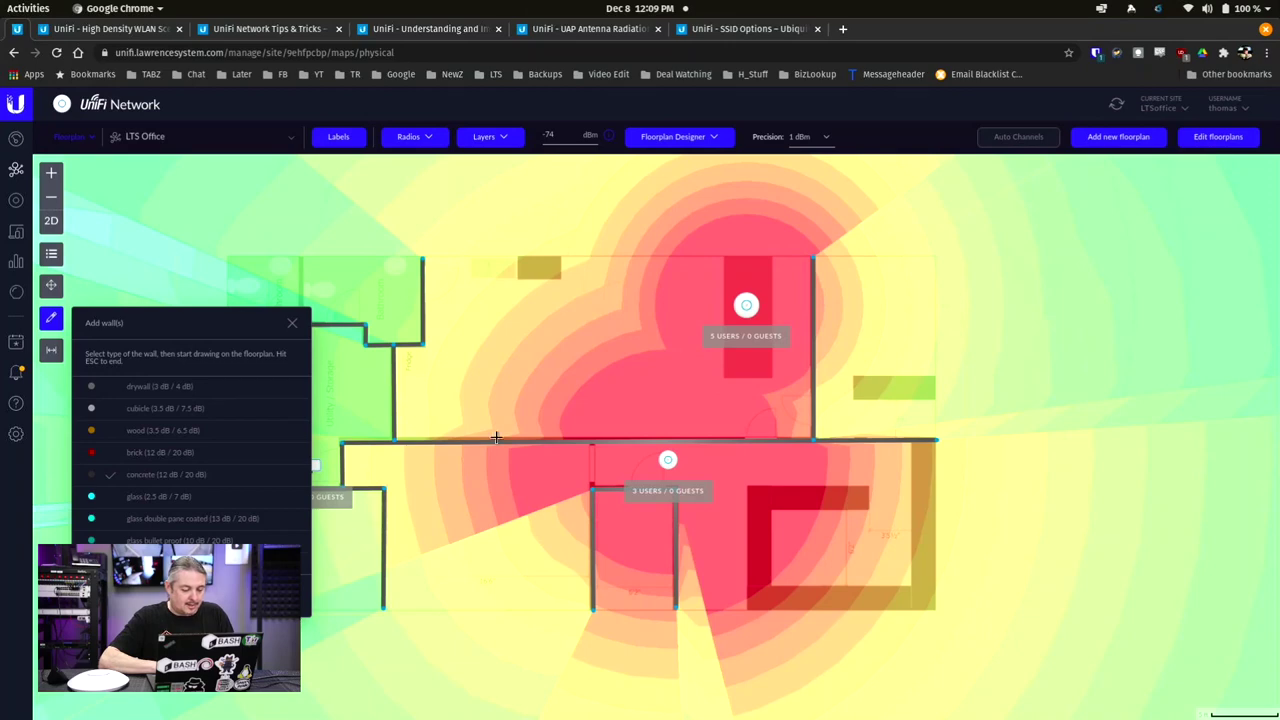
click(646, 264)
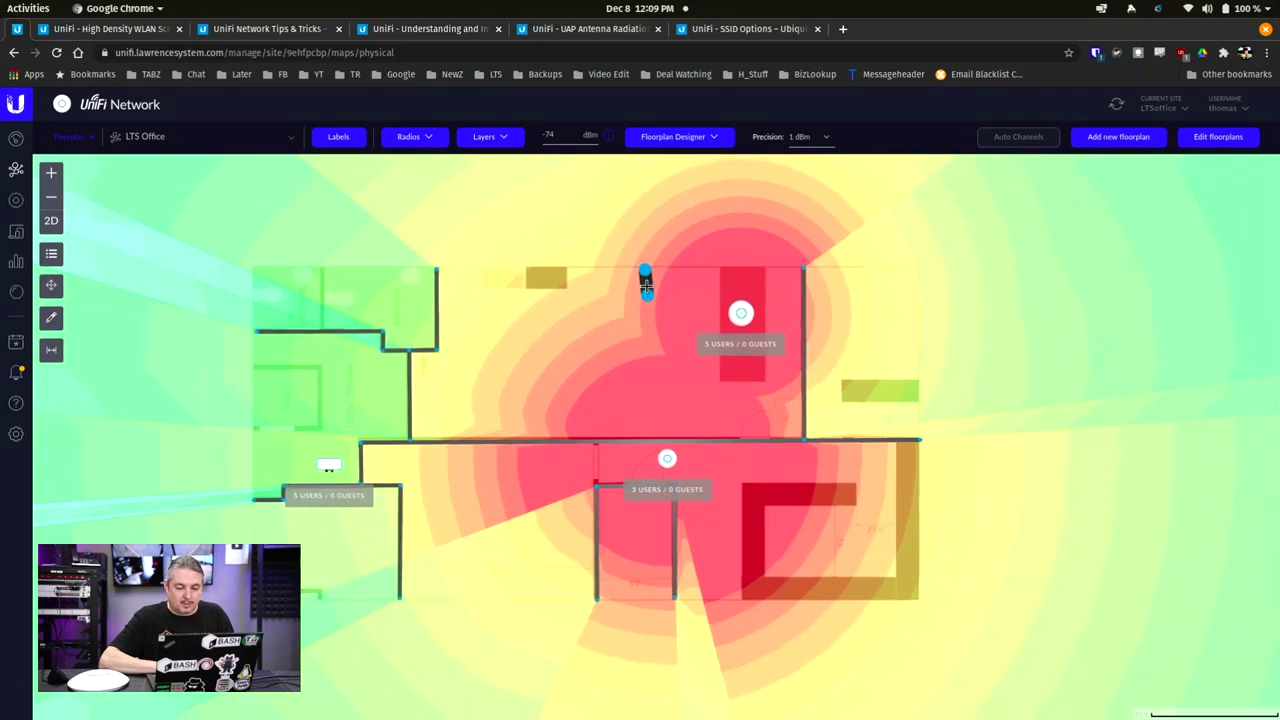
click(701, 425)
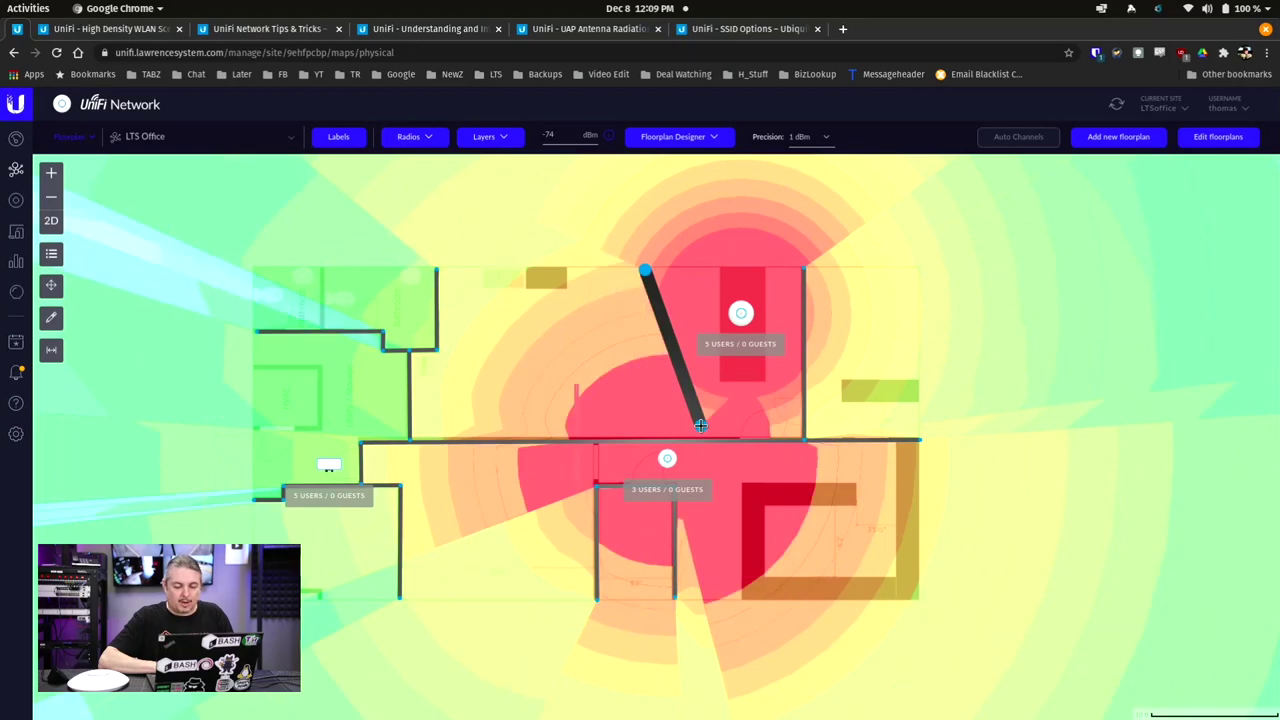
click(57, 53)
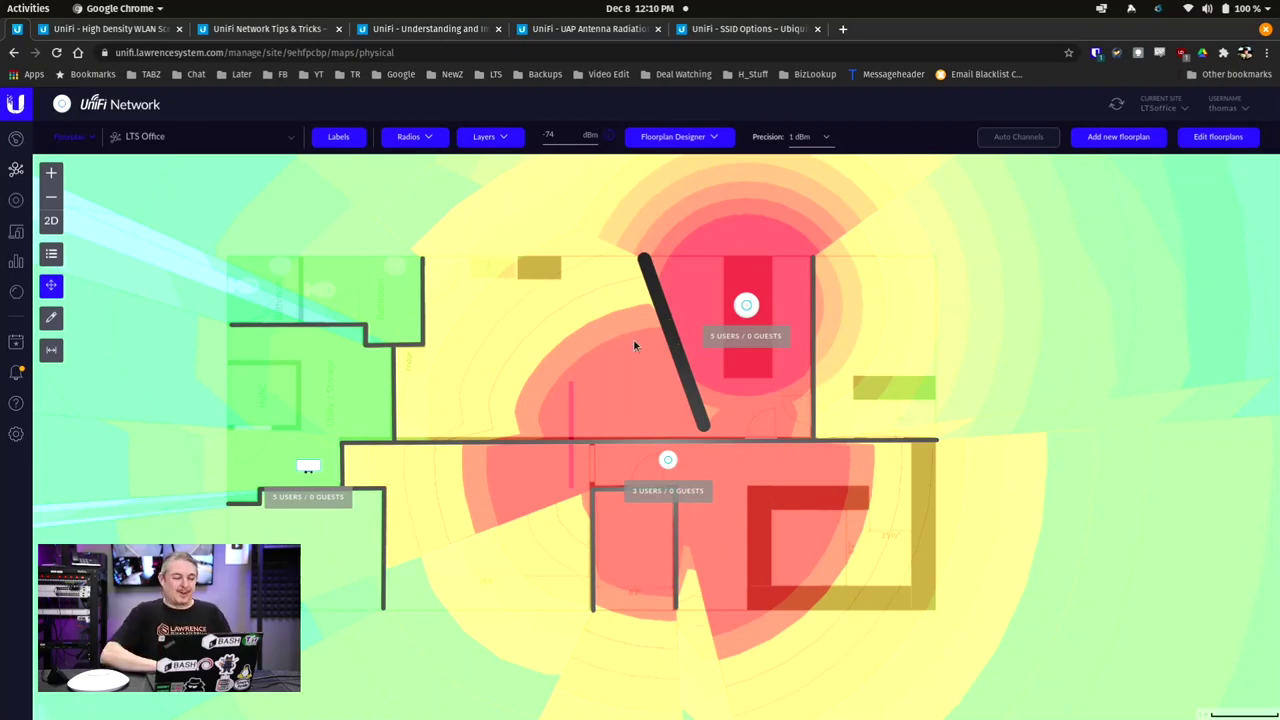
Preview the floorplan walls in 3D, return to 2D, then bring up the UniFi Network Tips & Tricks page.
click(51, 221)
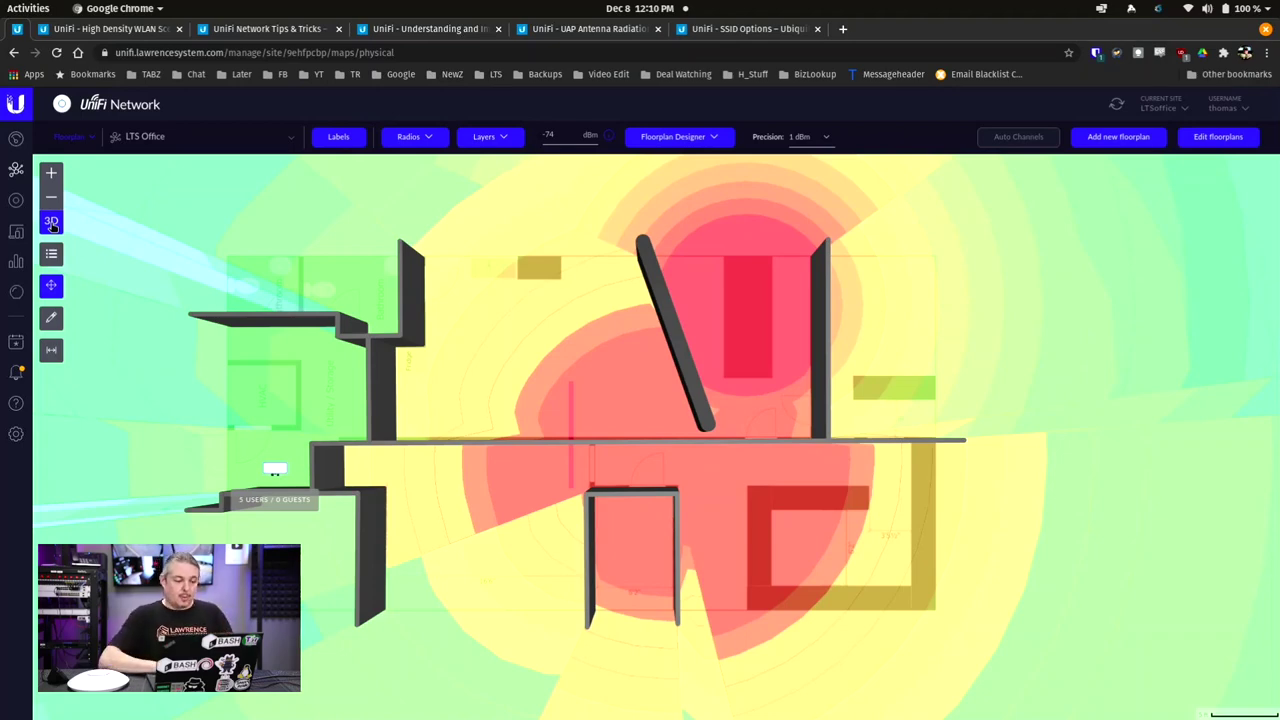
click(51, 222)
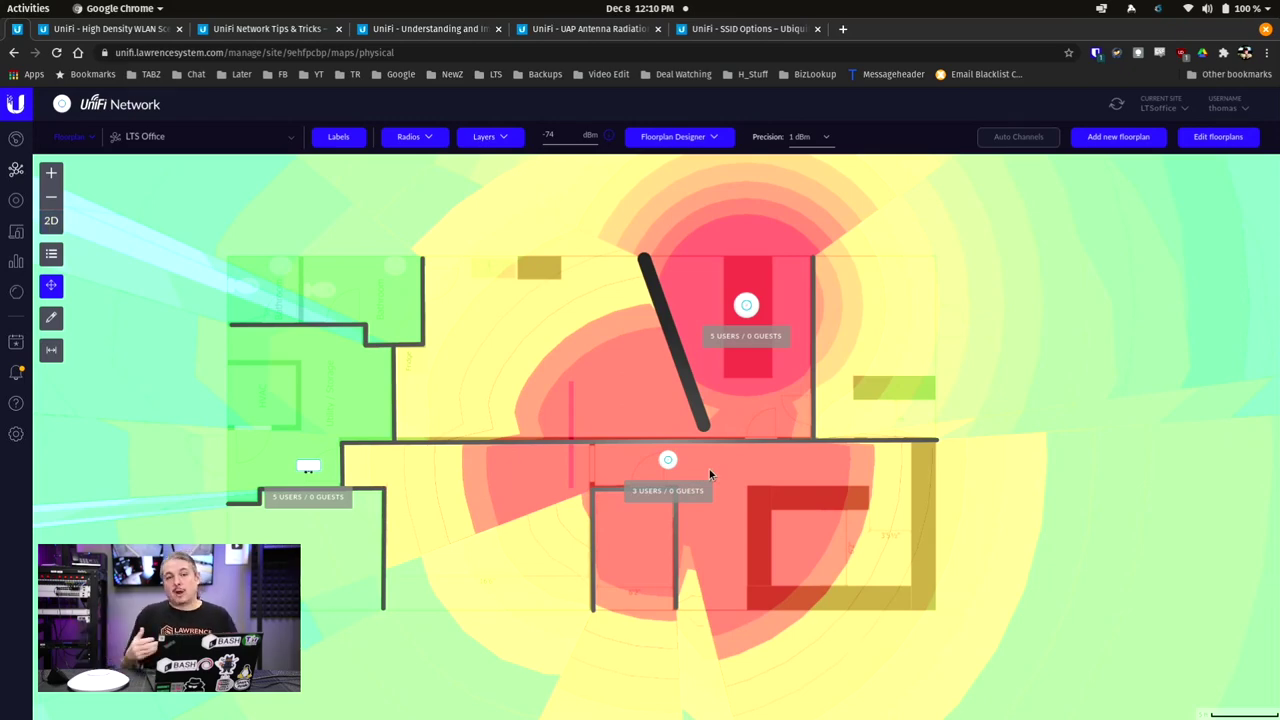
click(298, 30)
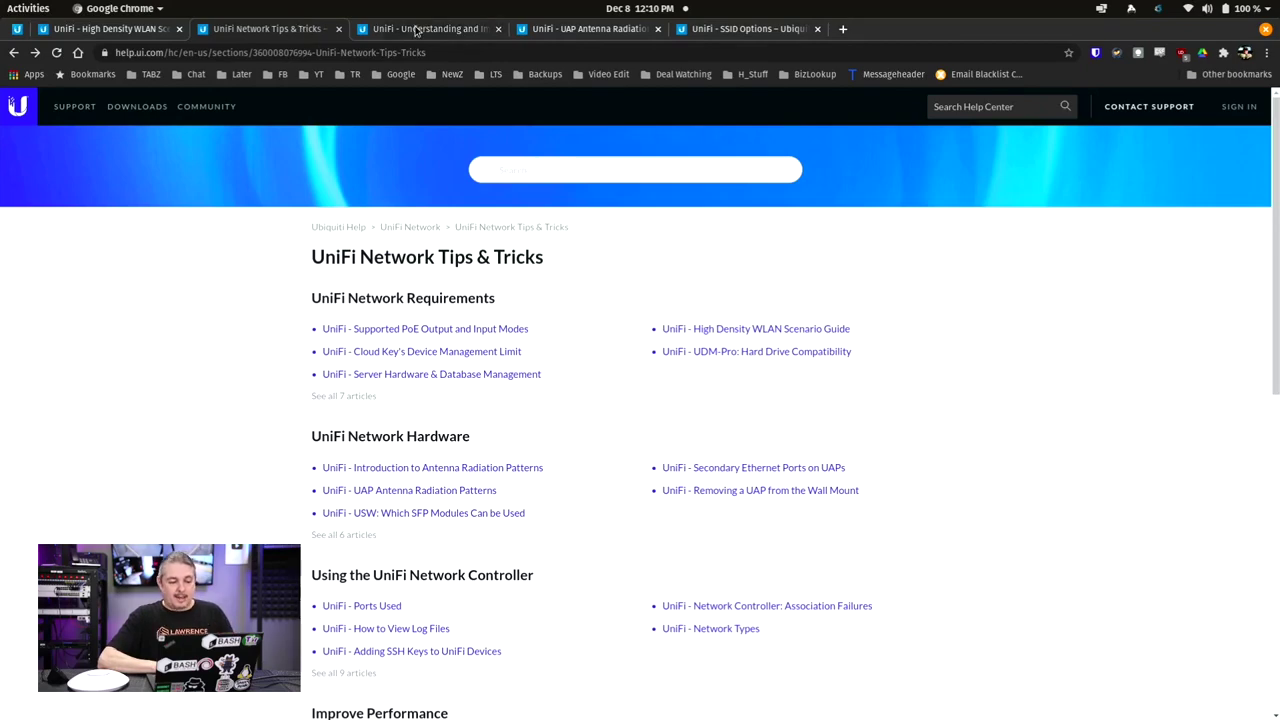
Bring up the High Density WLAN Scenario Guide and scroll back to its Overview and table of contents.
click(418, 29)
click(138, 34)
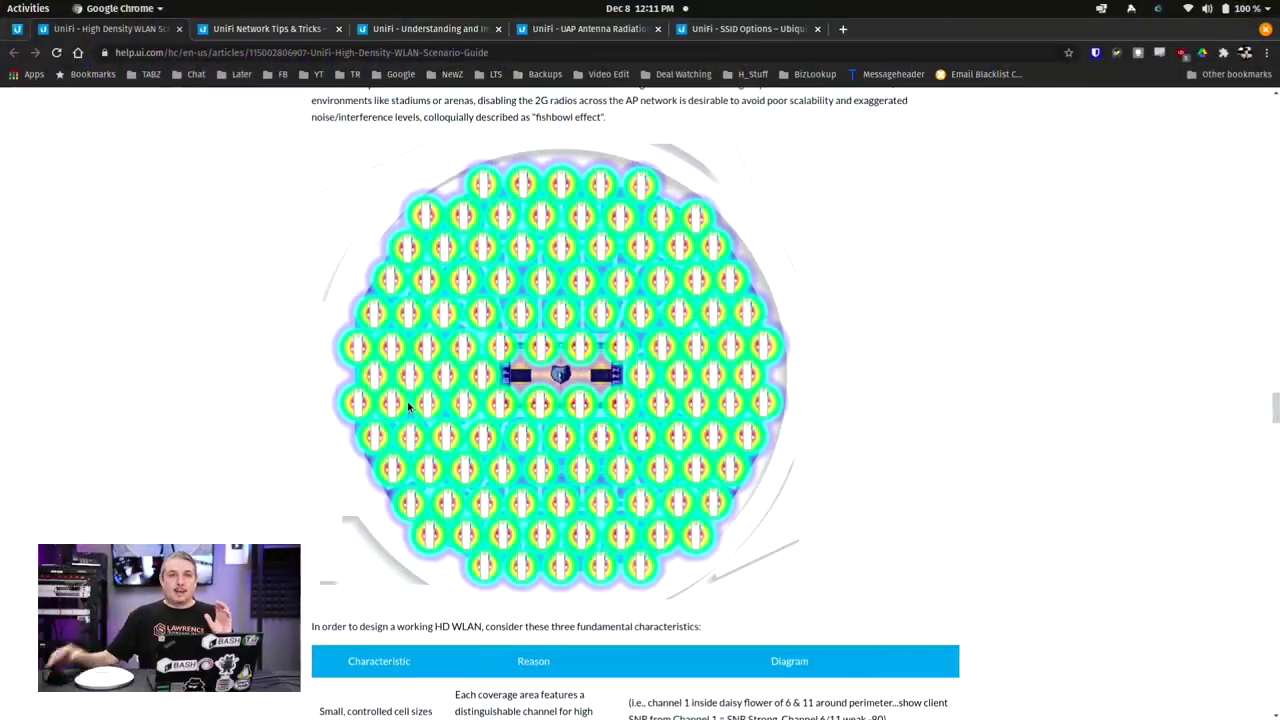
scroll(408, 405, up, 10)
scroll(408, 405, up, 20)
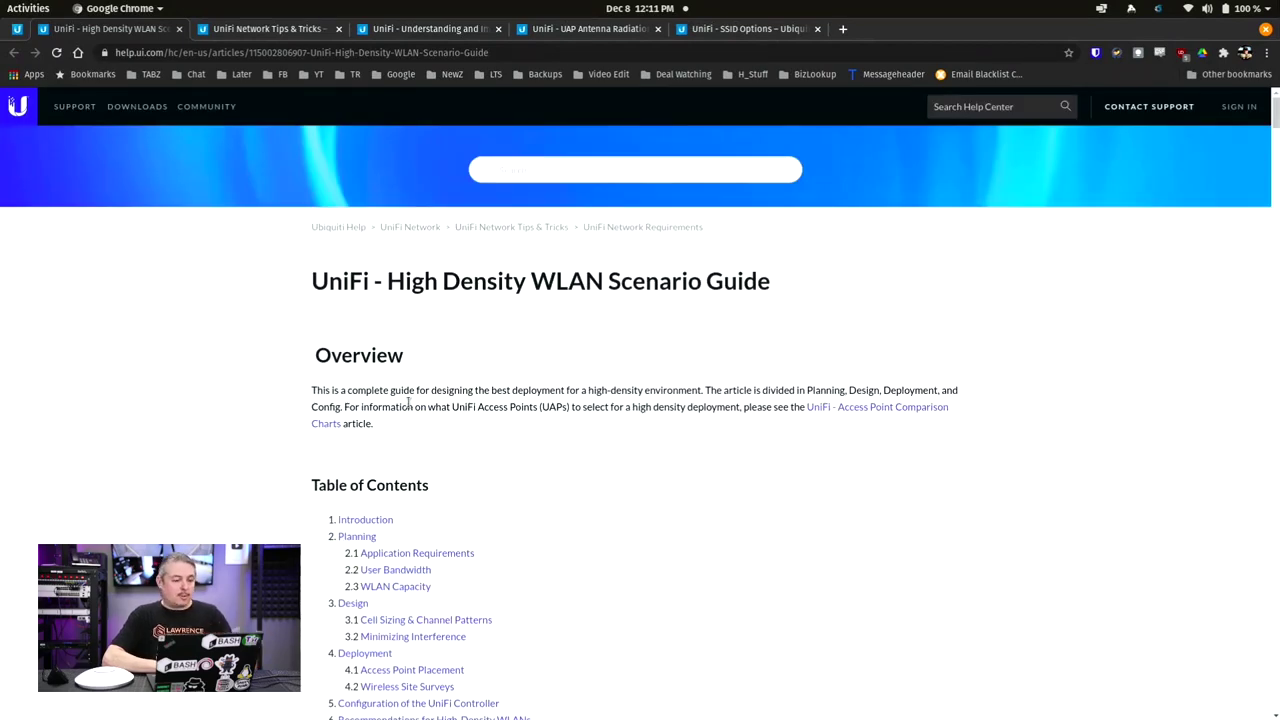
Return to the LTS Office floorplan and show the lower access point's action ring.
click(272, 34)
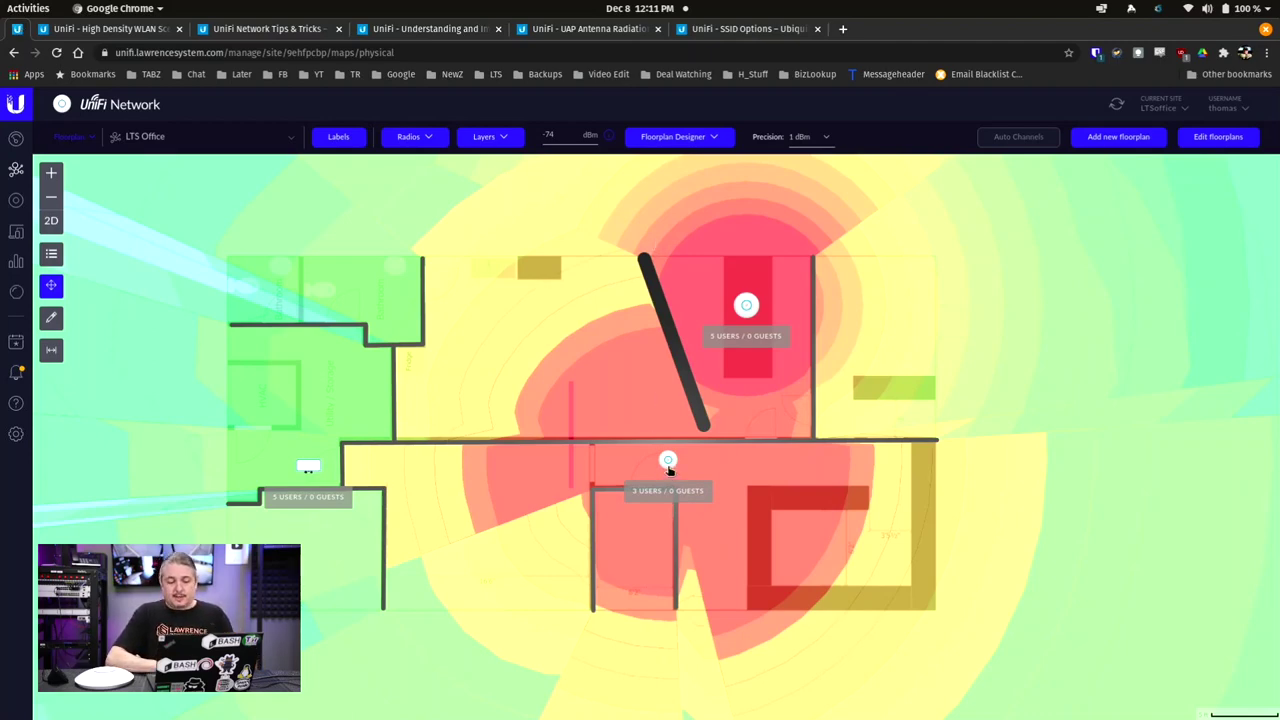
mouse_move(669, 463)
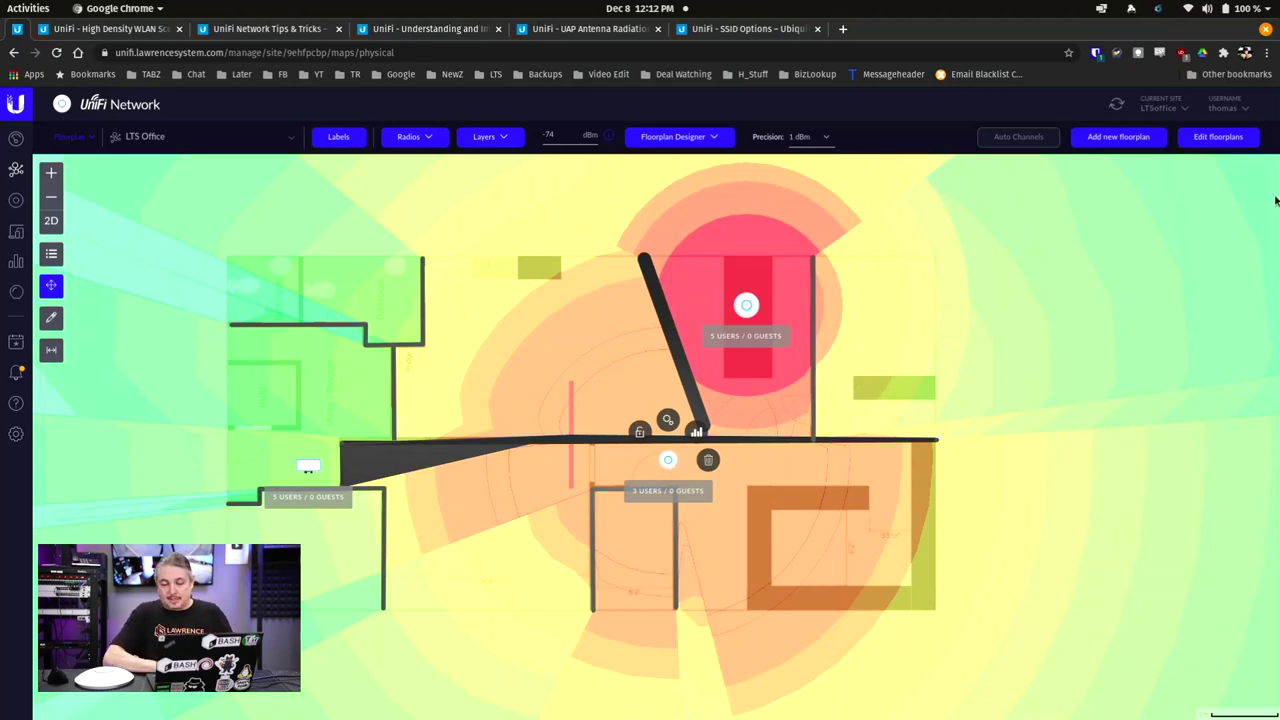
Open the floorplan's Auto Channels dialog with the 5 GHz radio selected.
click(1020, 137)
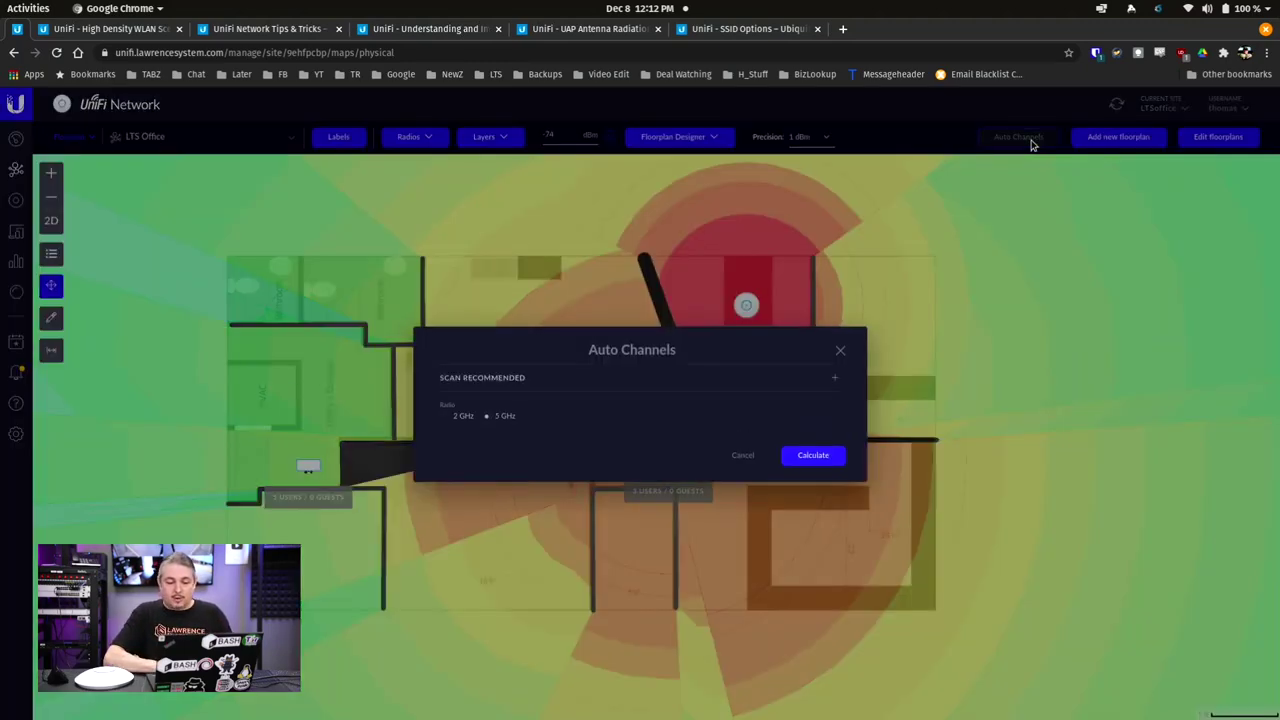
click(746, 458)
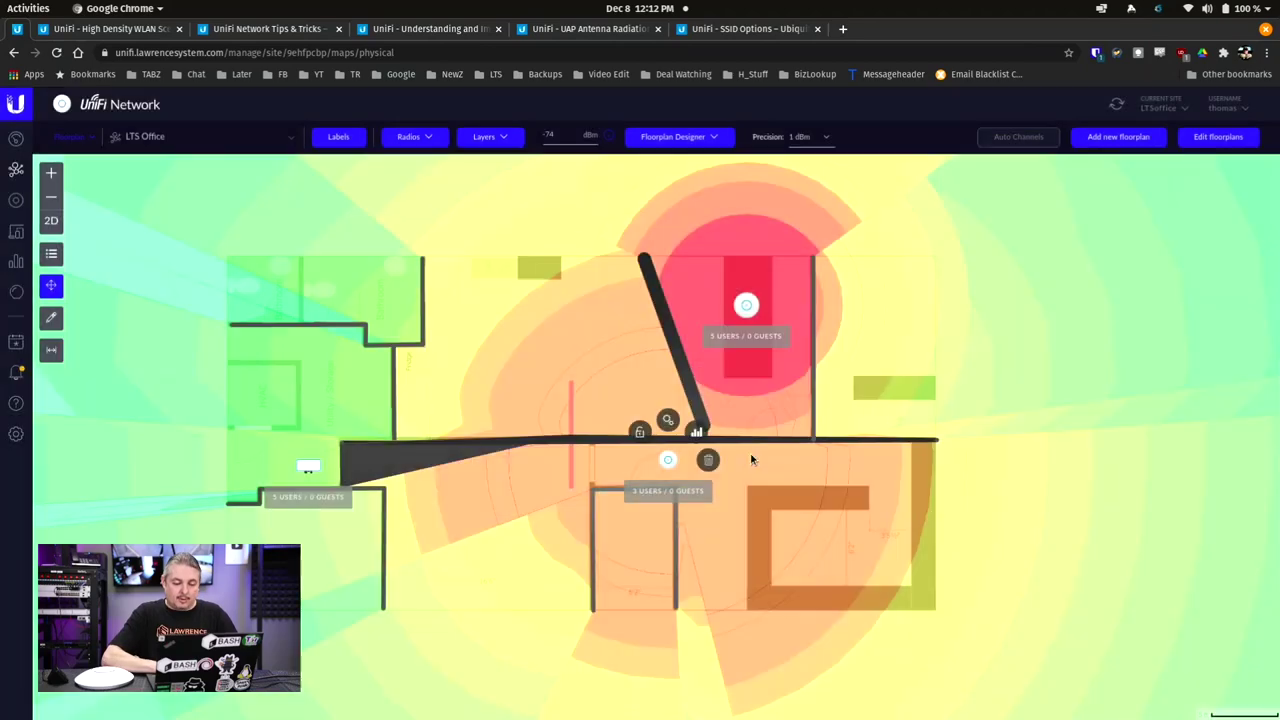
click(667, 421)
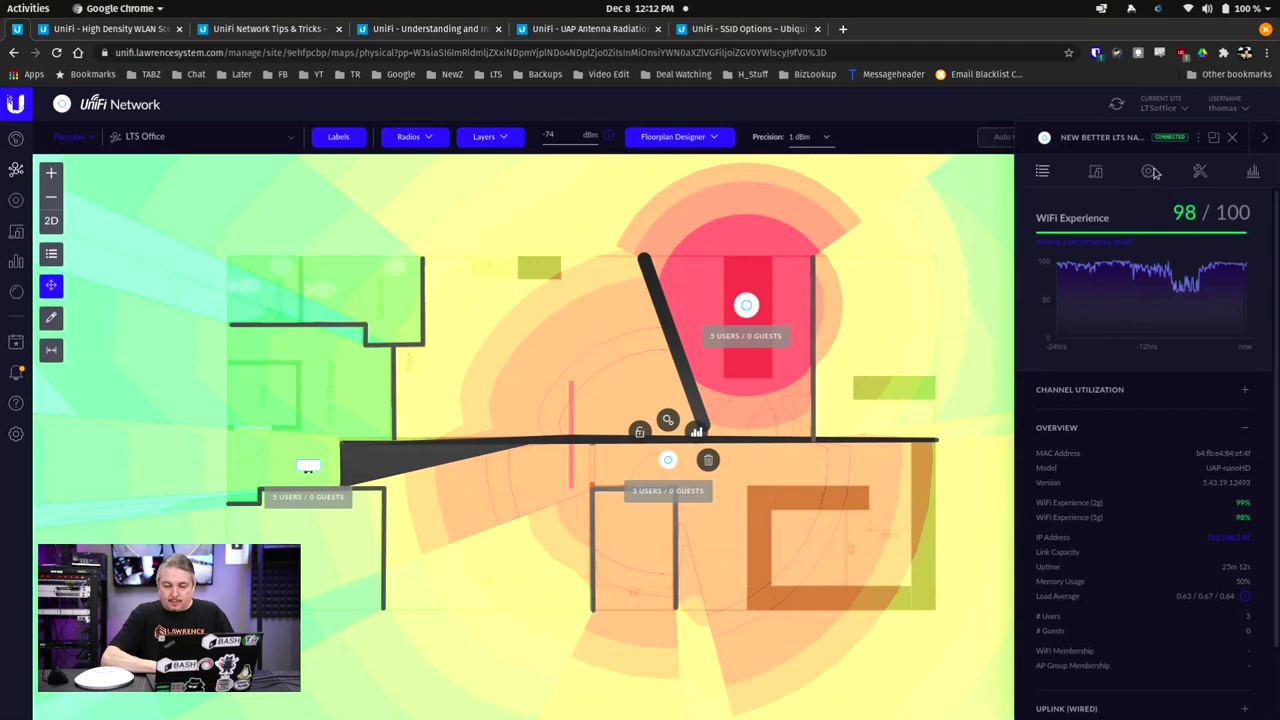
click(1149, 173)
scroll(1164, 375, down, 1)
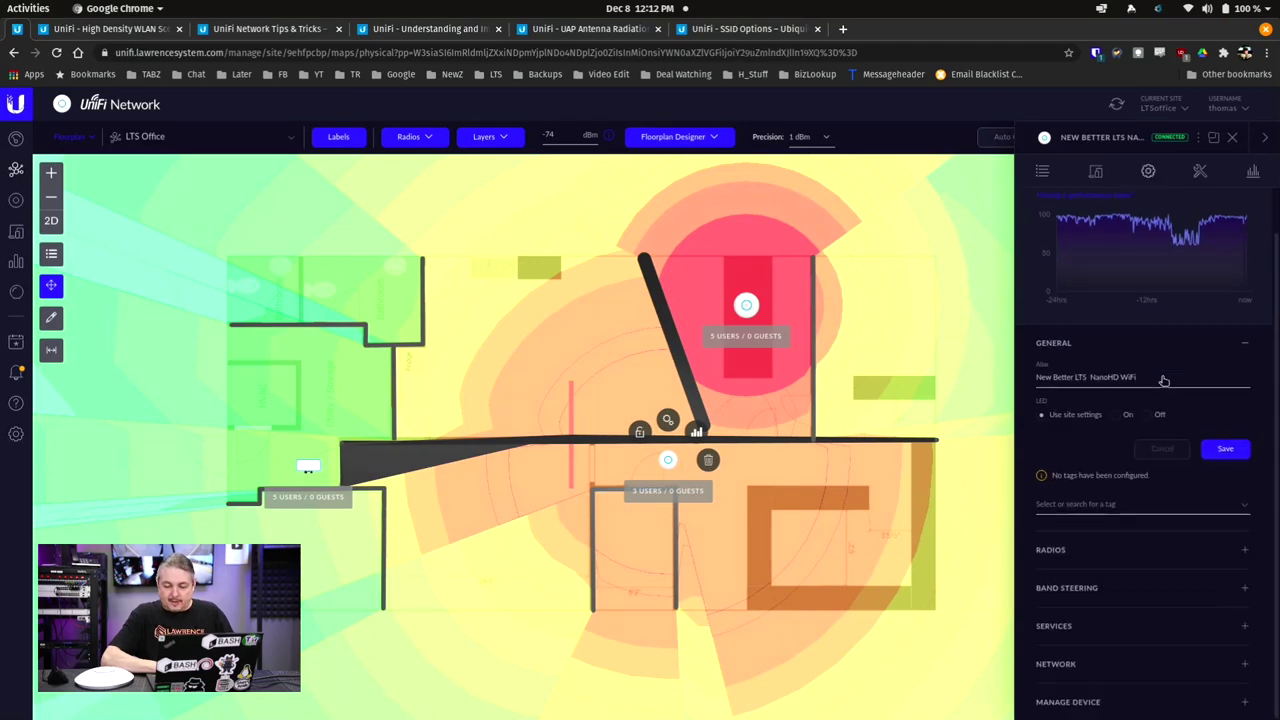
click(1246, 556)
scroll(1246, 556, down, 2)
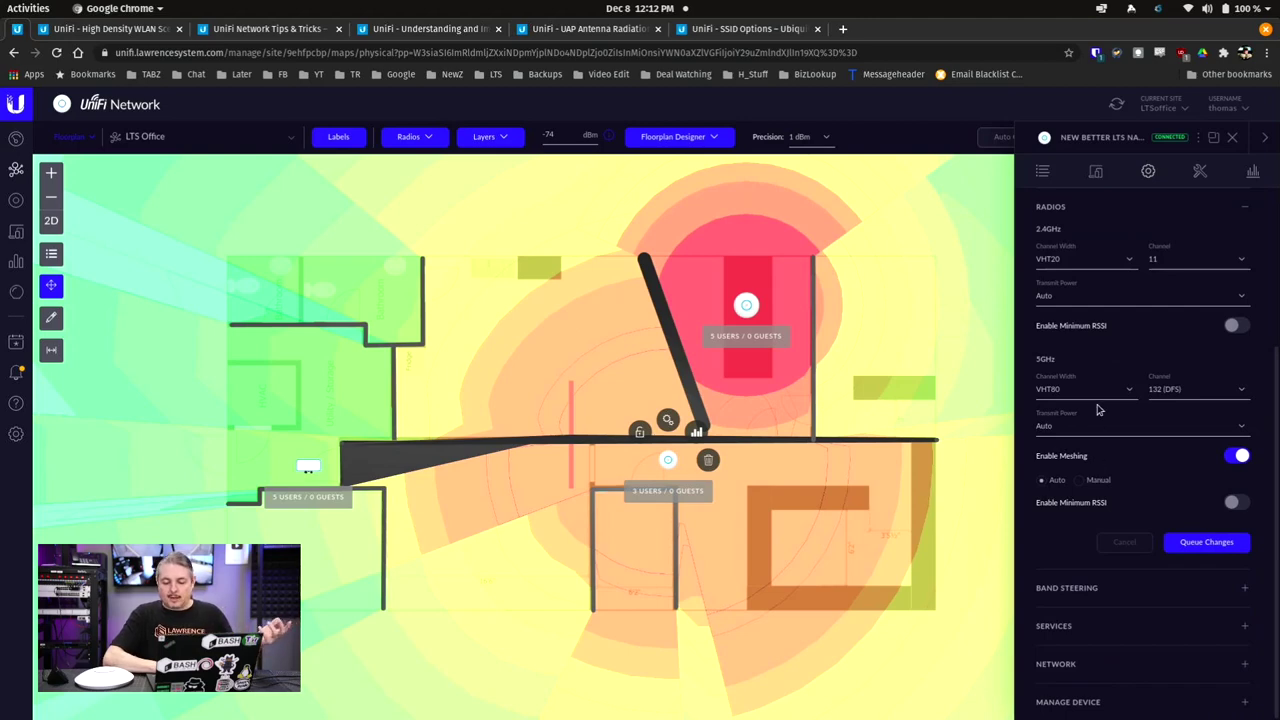
click(1184, 393)
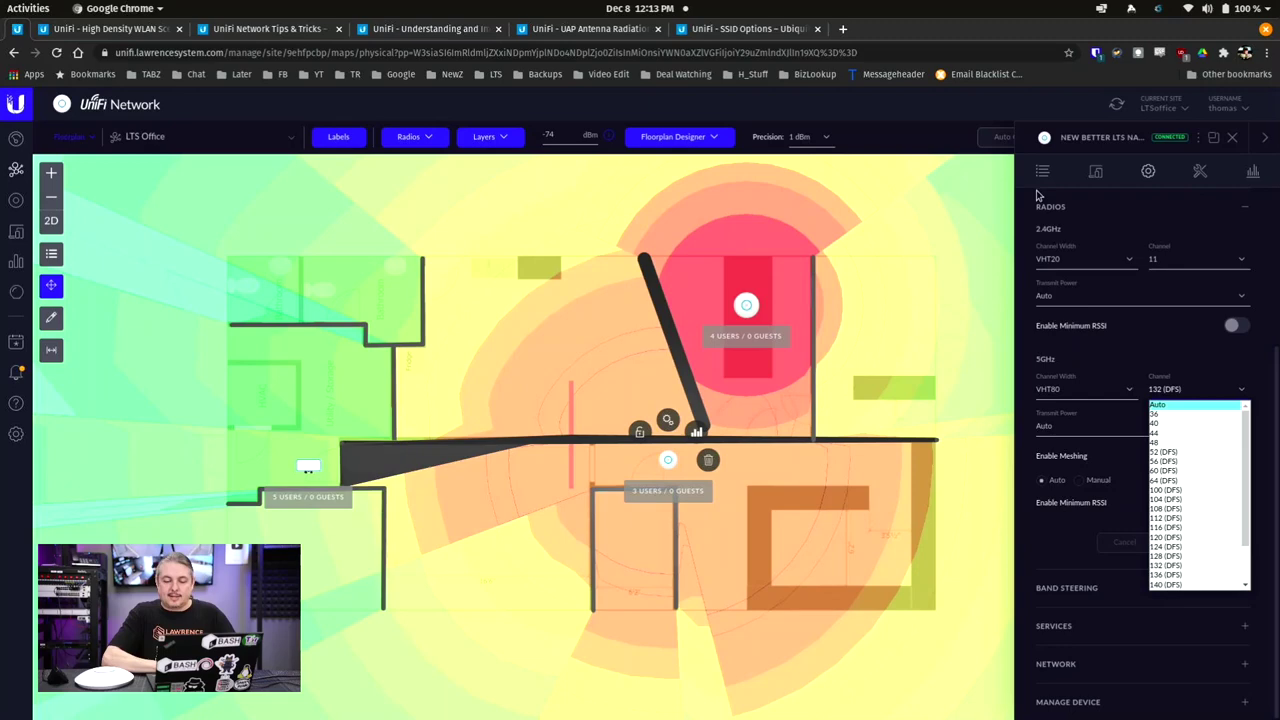
click(1198, 172)
Pop the access point's Tools panel out into a floating window beside the map.
click(1201, 172)
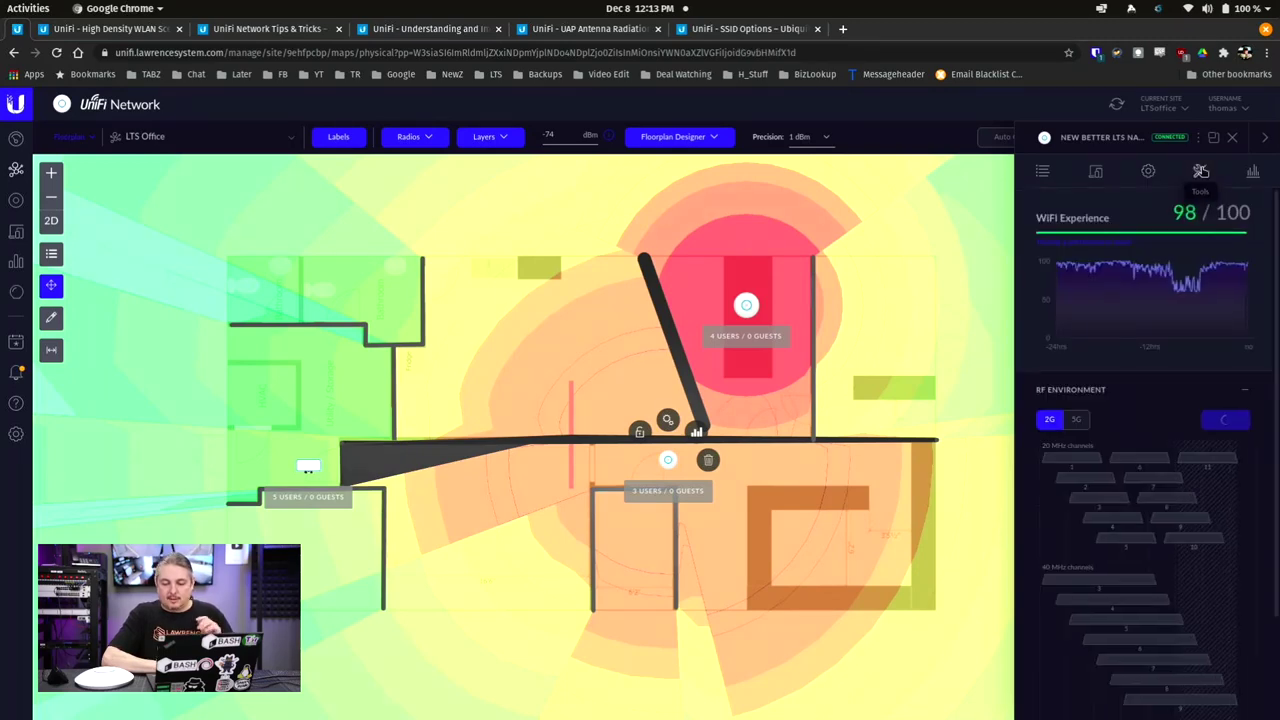
scroll(1156, 390, down, 3)
scroll(1156, 390, up, 3)
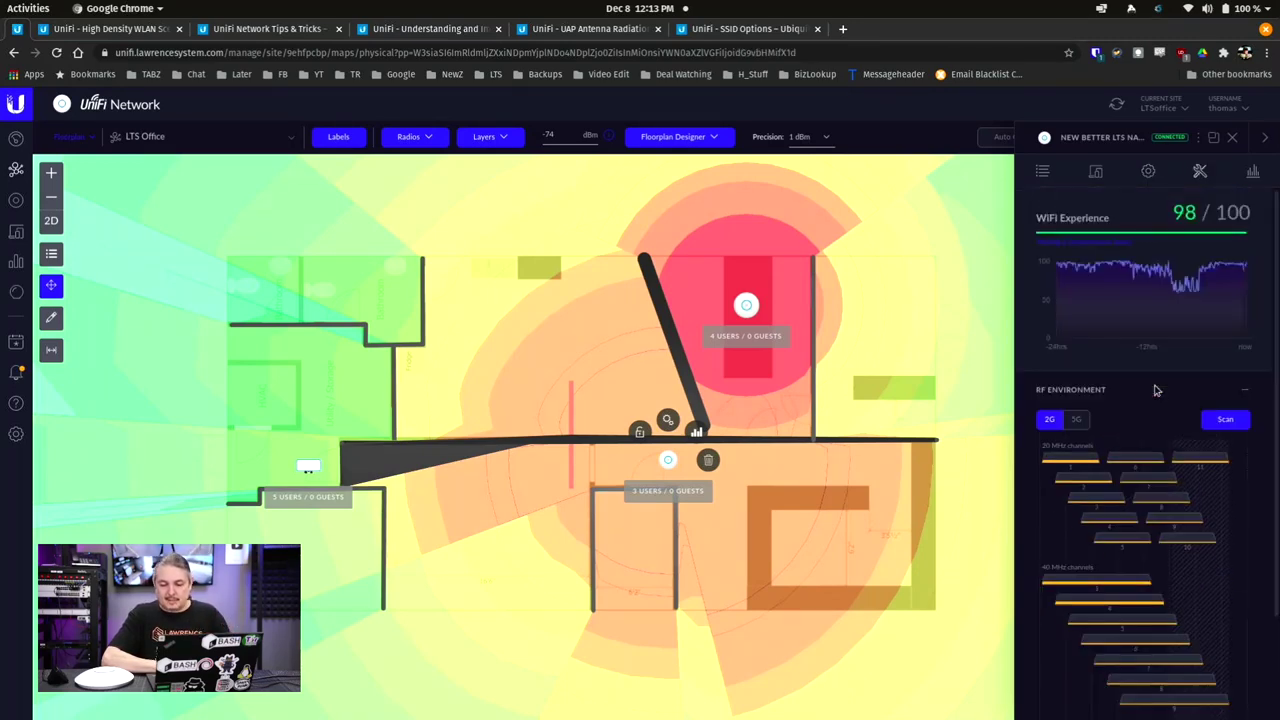
click(1215, 140)
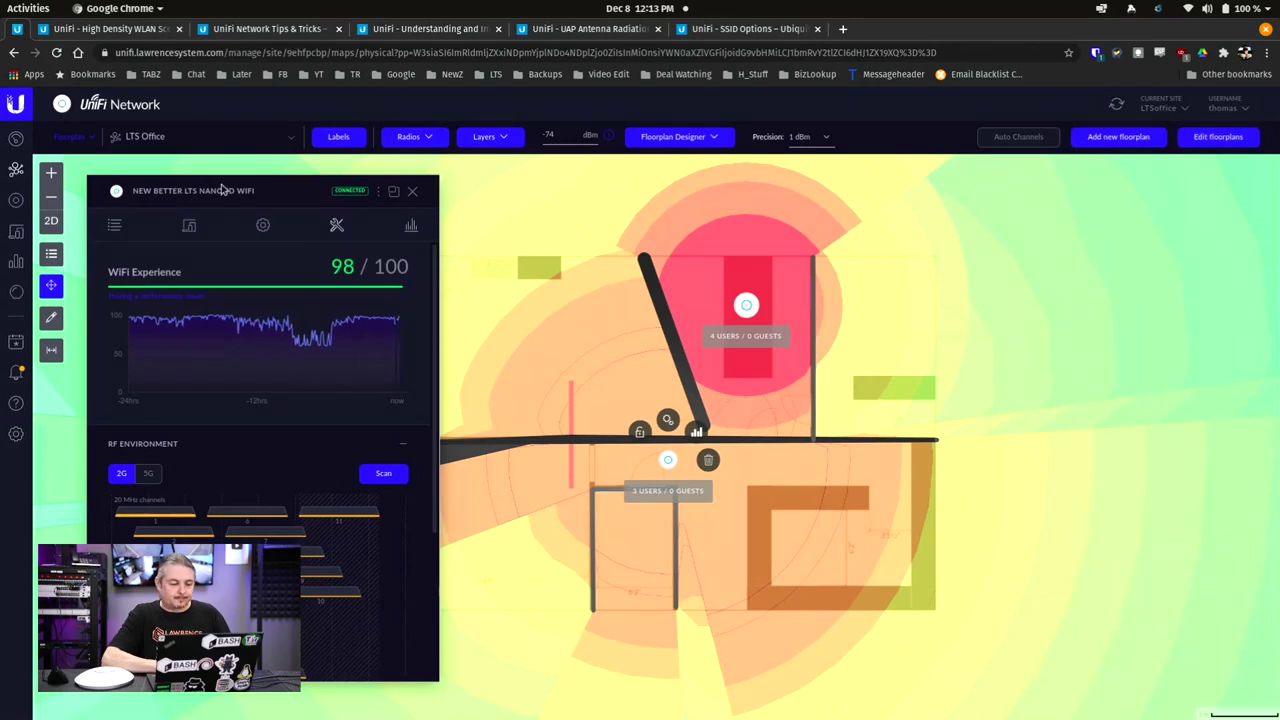
drag(222, 190, 786, 154)
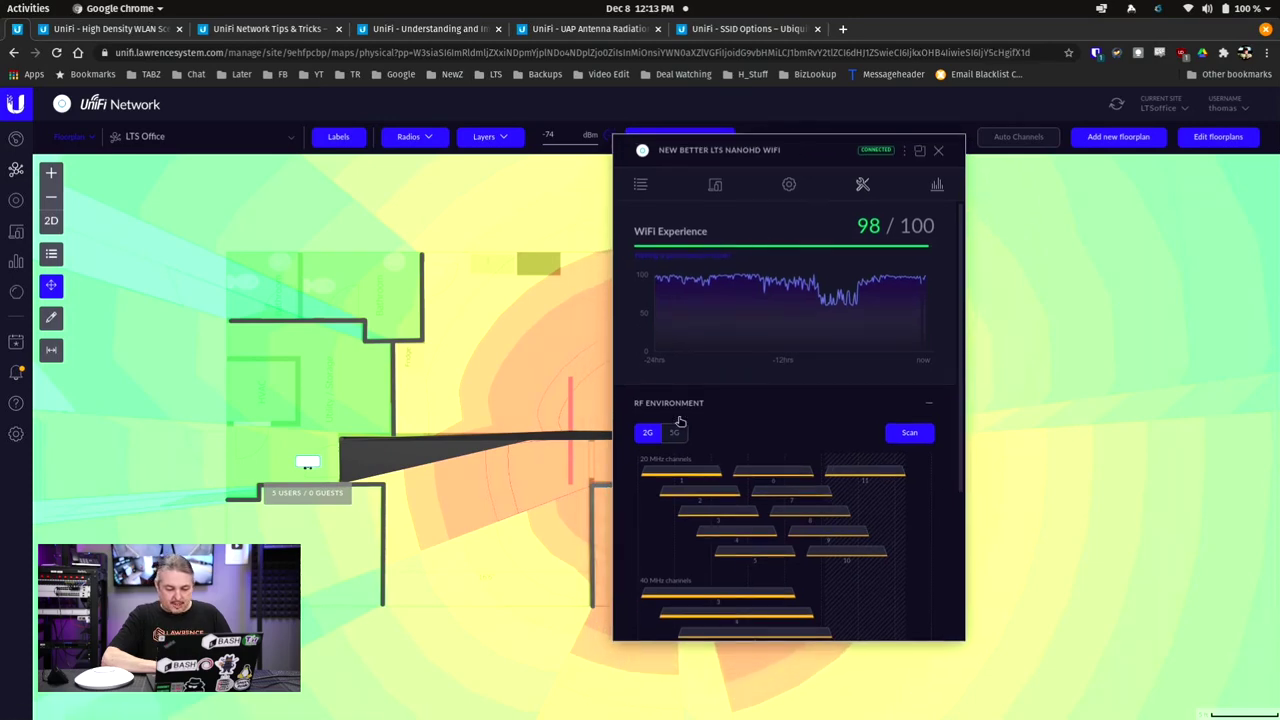
Show the 5 GHz scan: channel 108 at 0% utilization and -89 dBm interference.
click(680, 432)
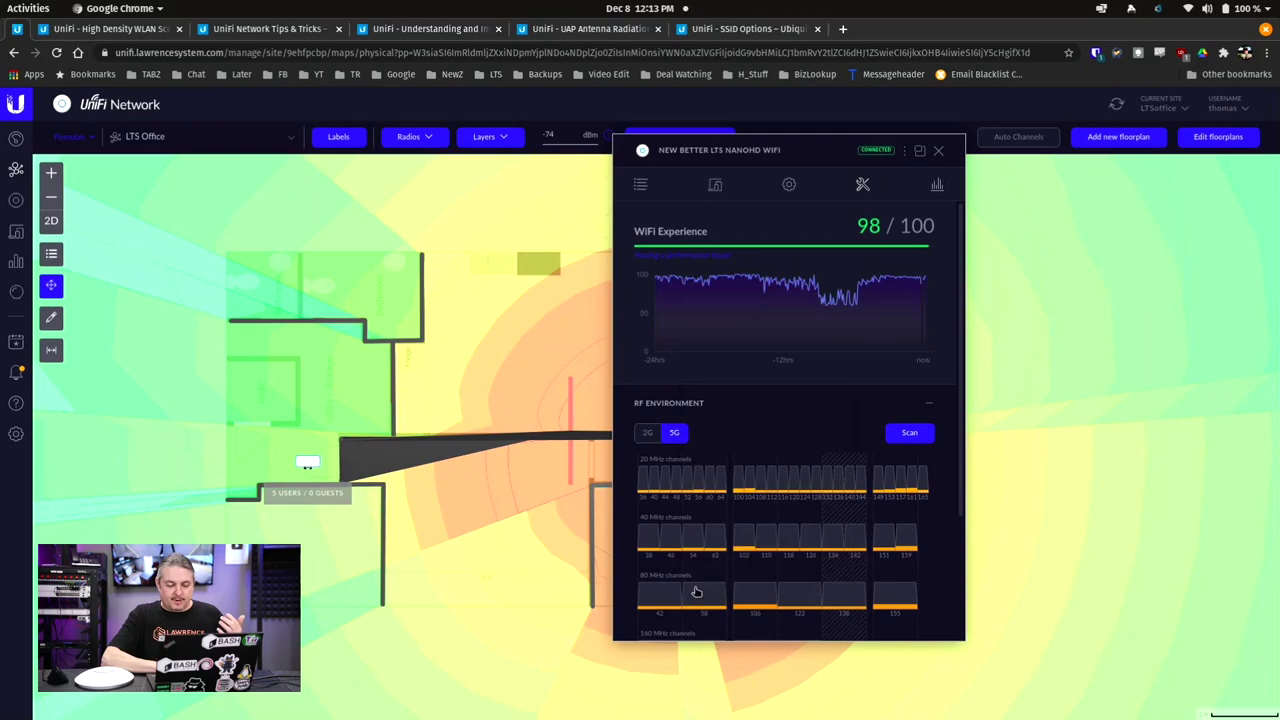
mouse_move(697, 597)
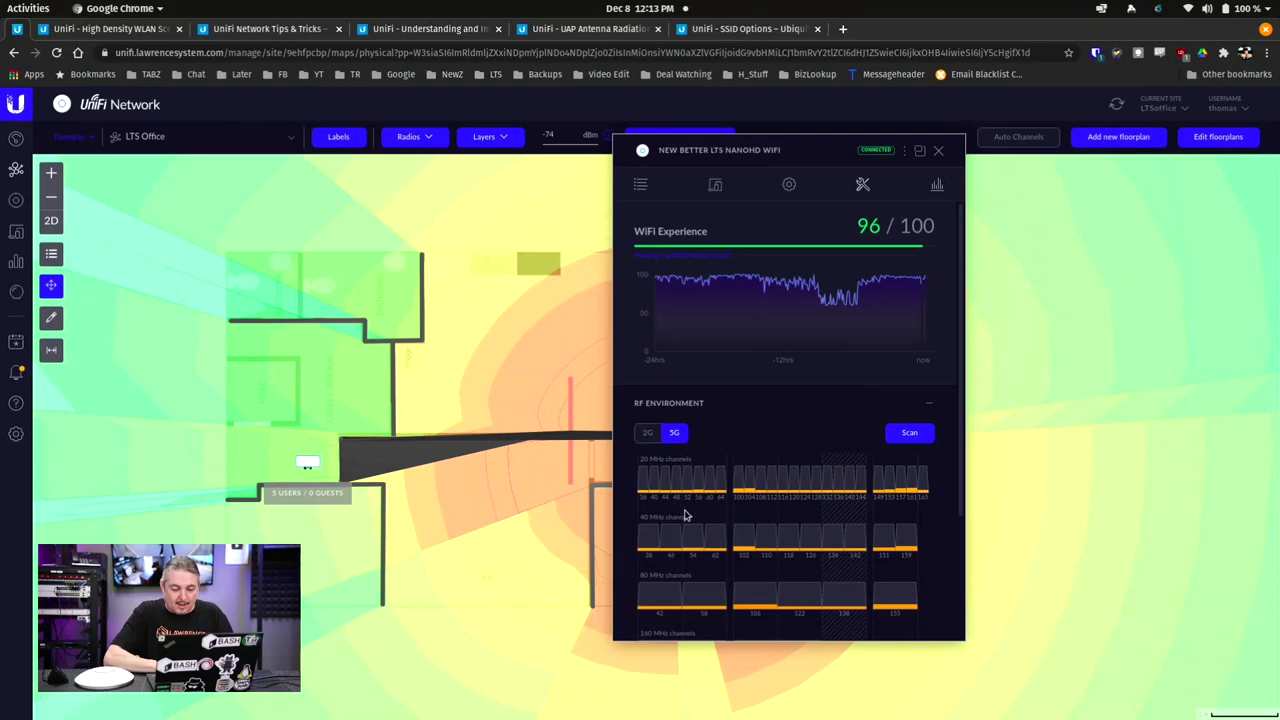
mouse_move(645, 487)
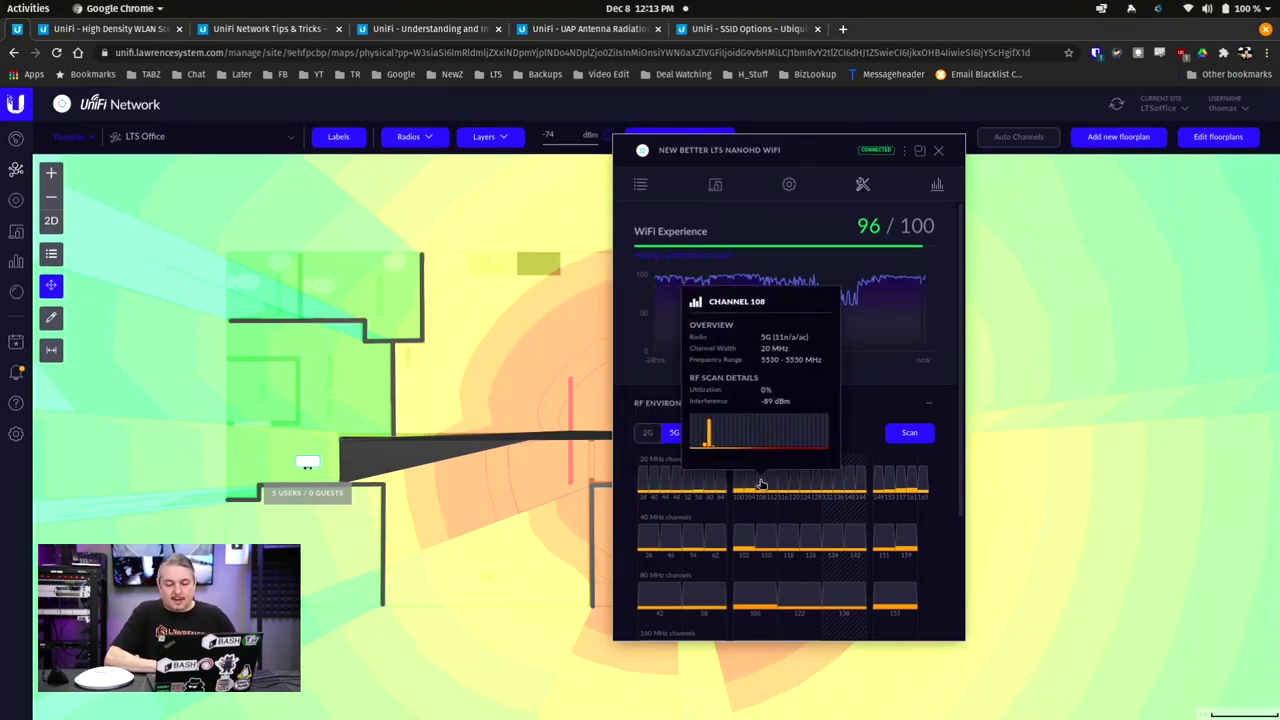
scroll(808, 526, down, 1)
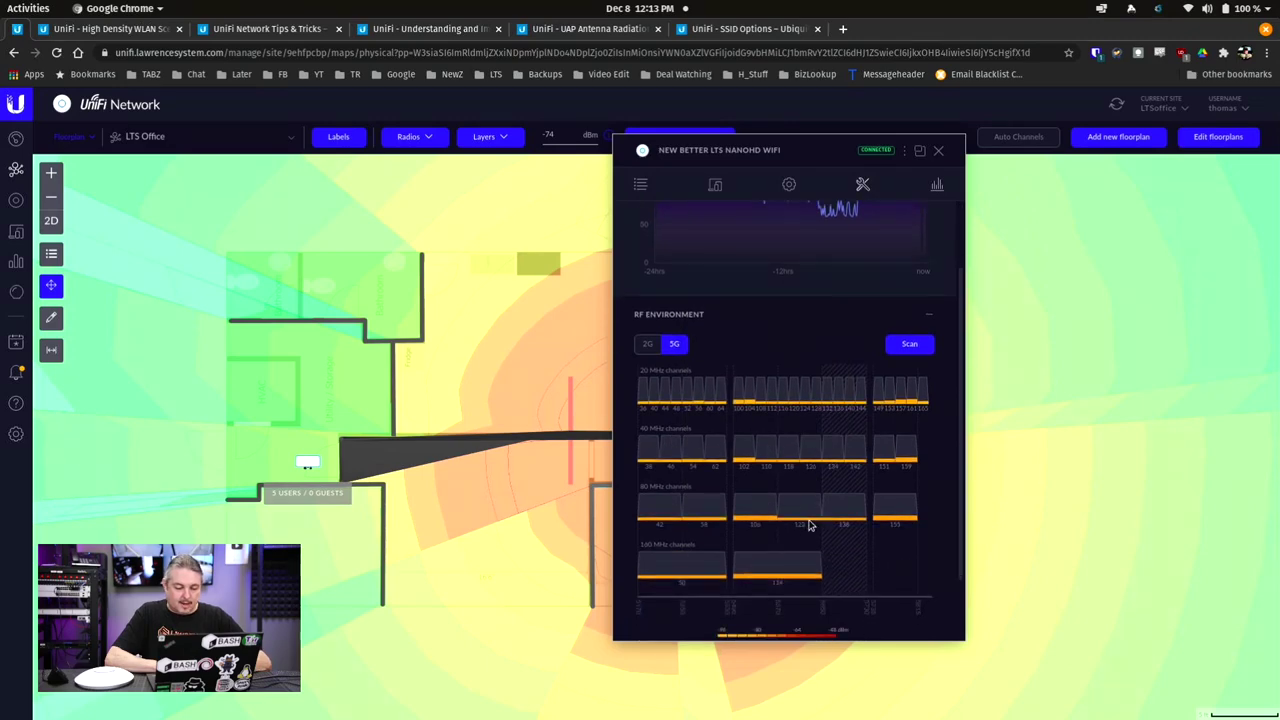
mouse_move(659, 456)
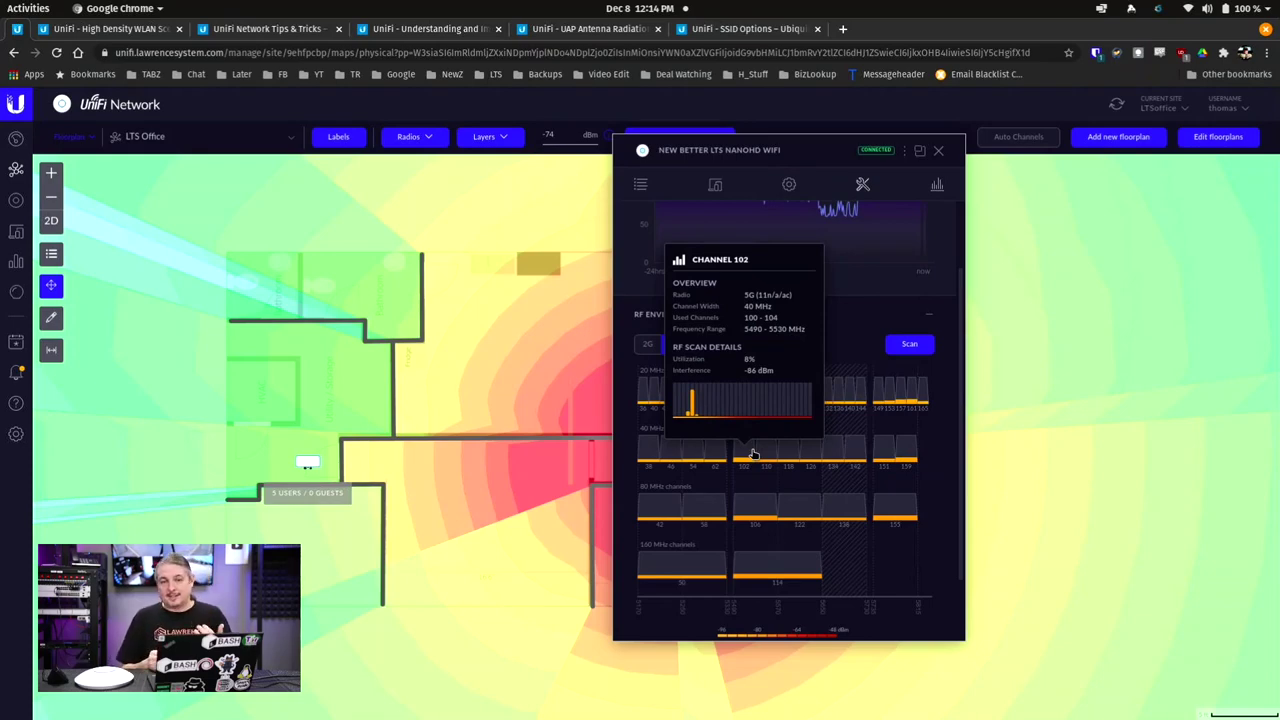
scroll(903, 502, down, 1)
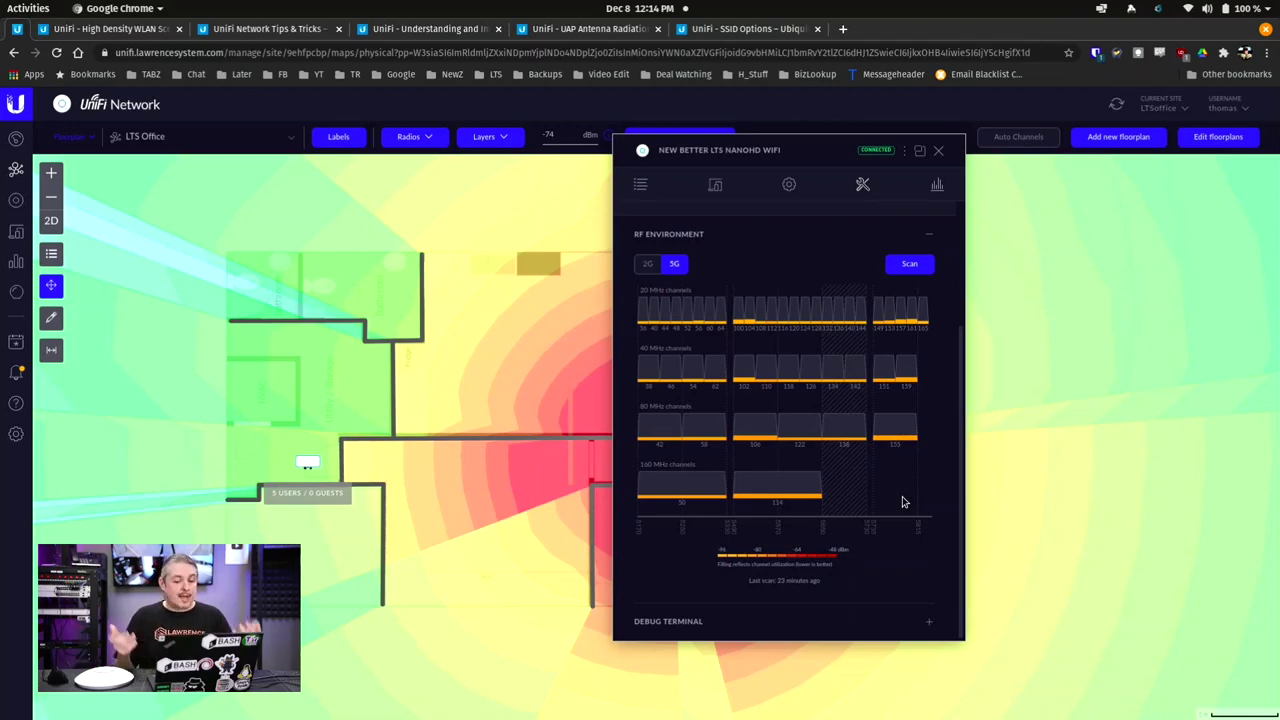
Show the 2.4 GHz channel scan and scroll up to WiFi Experience at 97/100.
click(647, 263)
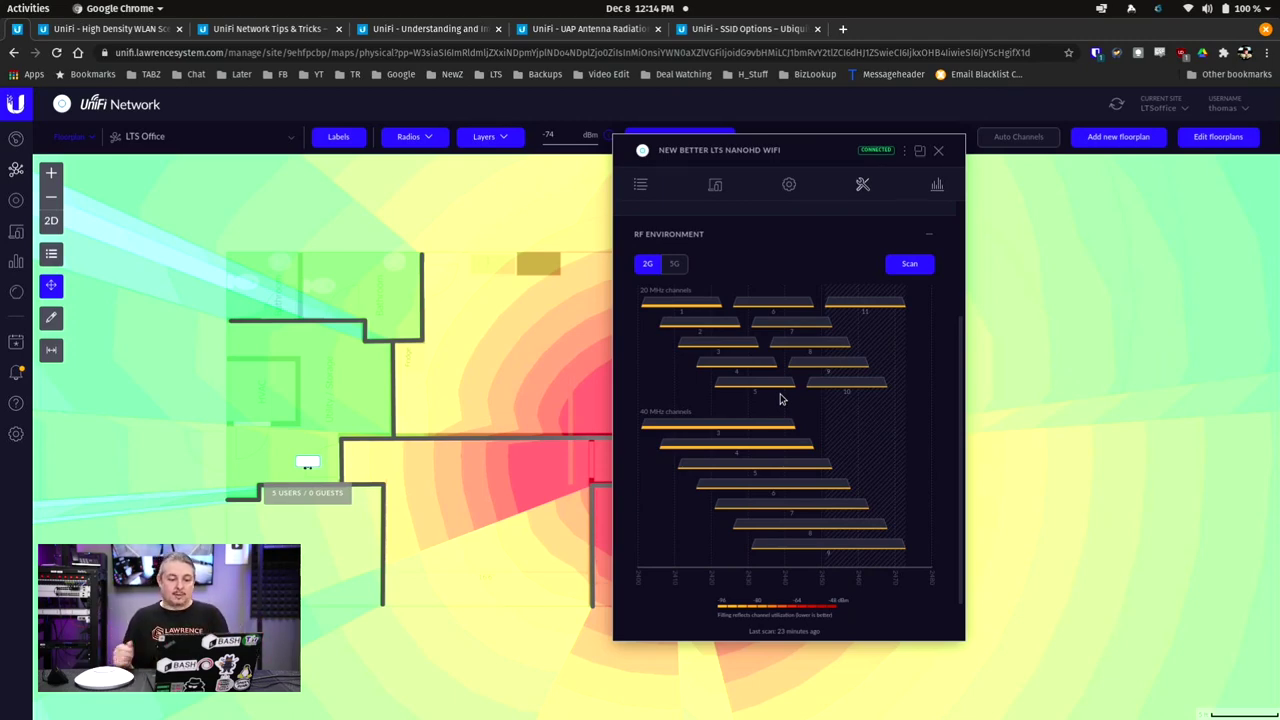
scroll(781, 398, up, 3)
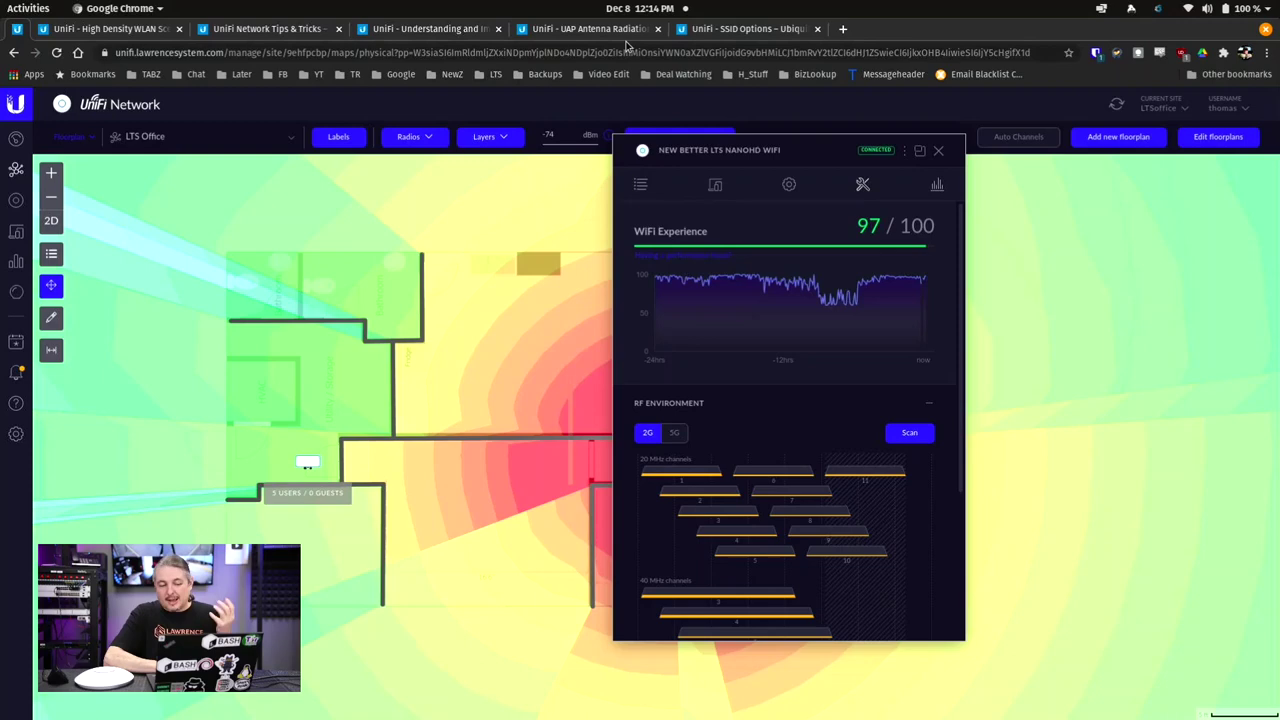
Cycle the browser tabs to the Understanding and Implementing Minimum RSSI article.
click(104, 31)
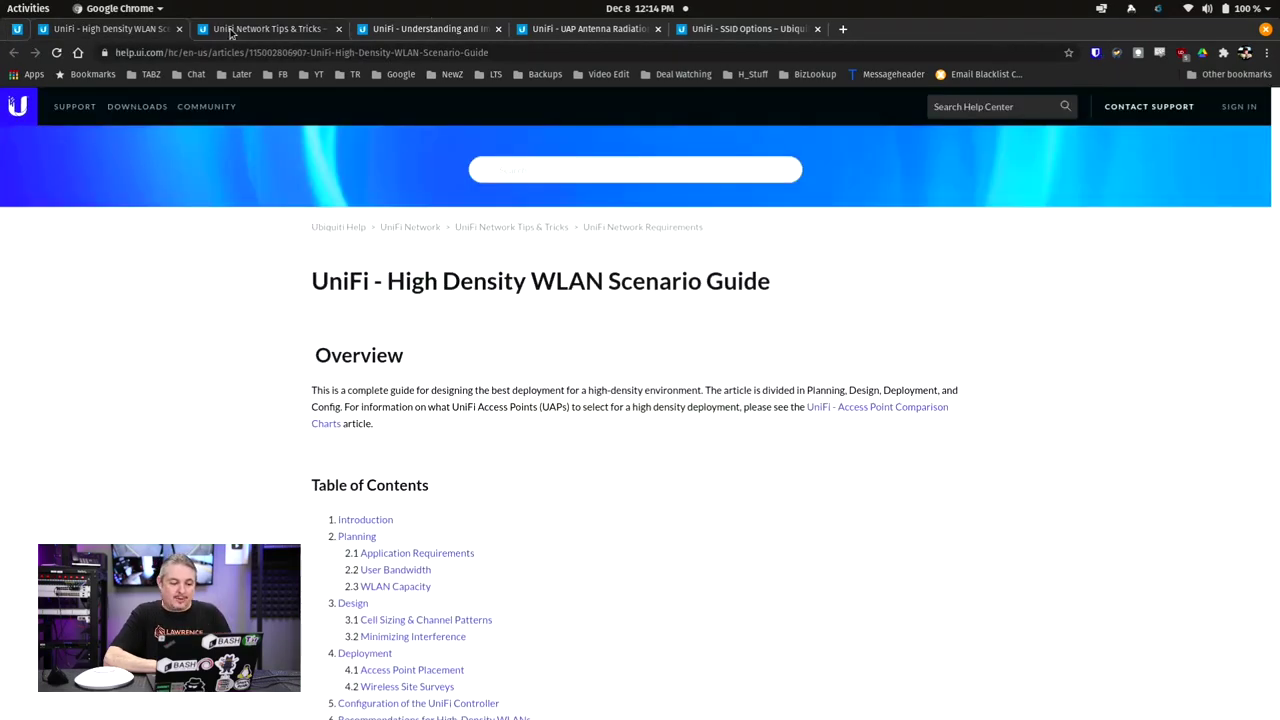
key(ctrl+Tab)
key(ctrl+Tab)
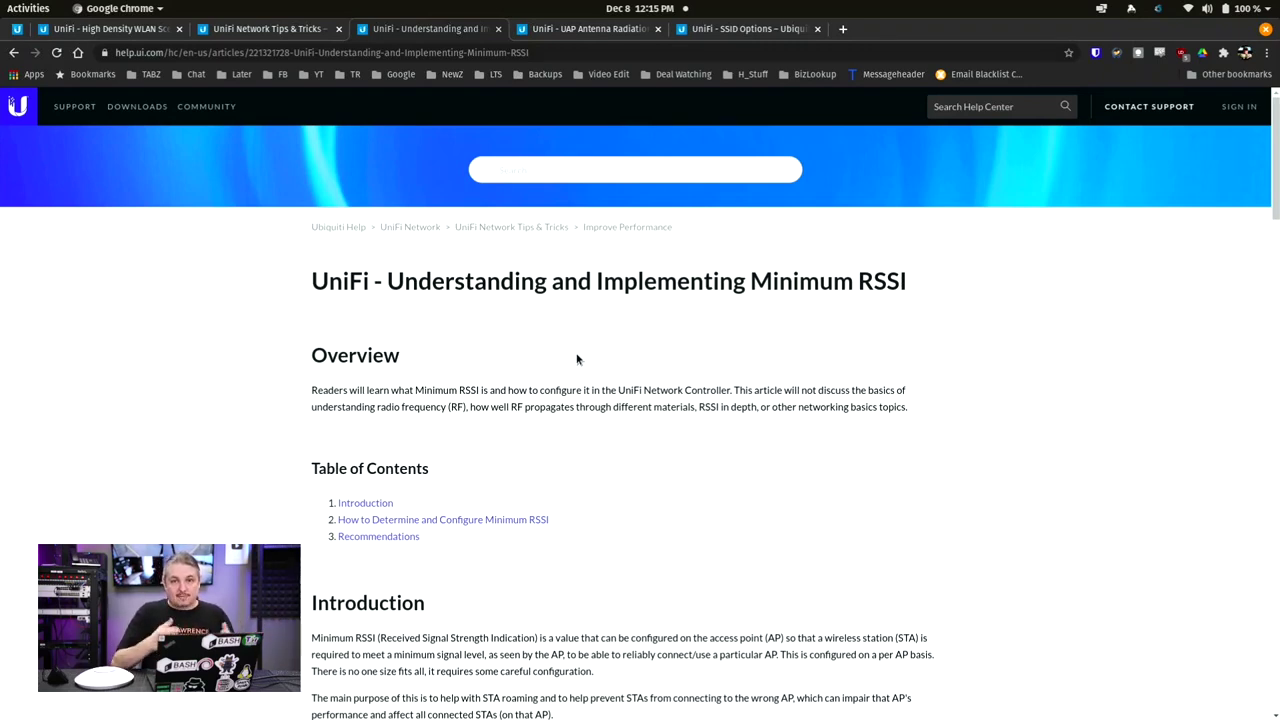
Scroll the Minimum RSSI article down to its 'How to Determine and Configure Minimum RSSI' section.
scroll(576, 359, down, 5)
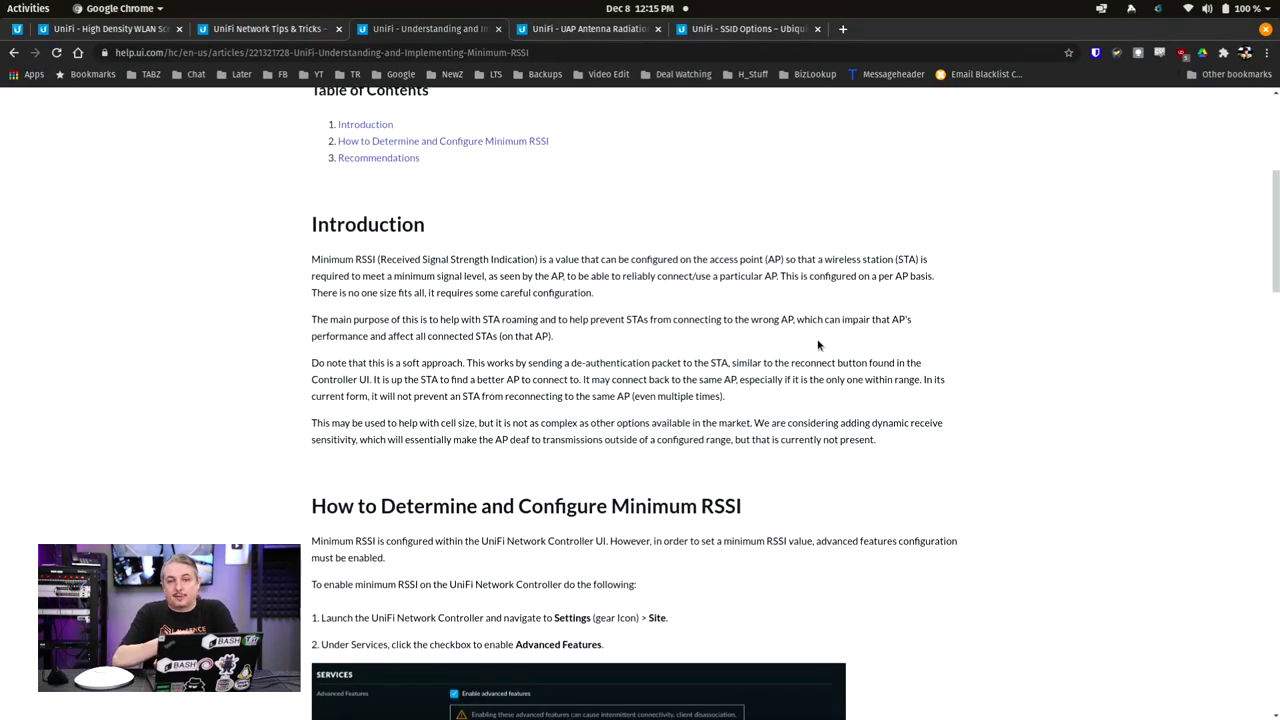
scroll(818, 345, down, 3)
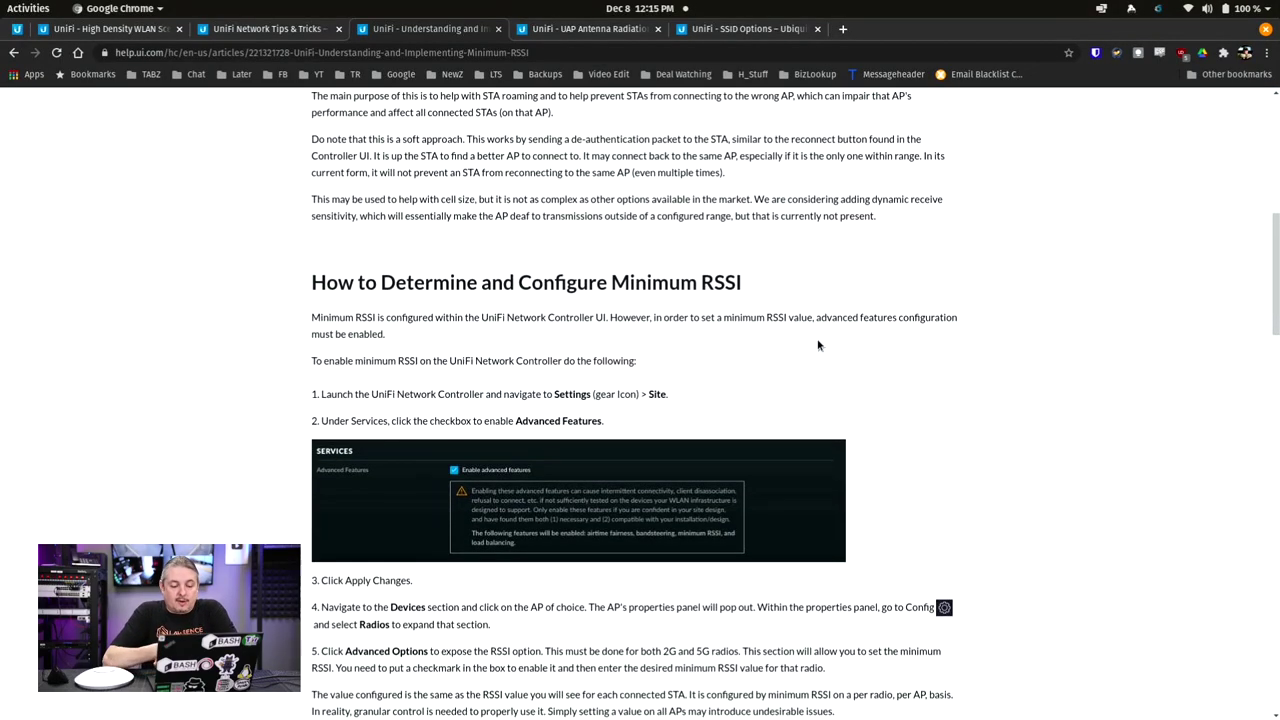
scroll(818, 345, down, 2)
scroll(818, 345, up, 1)
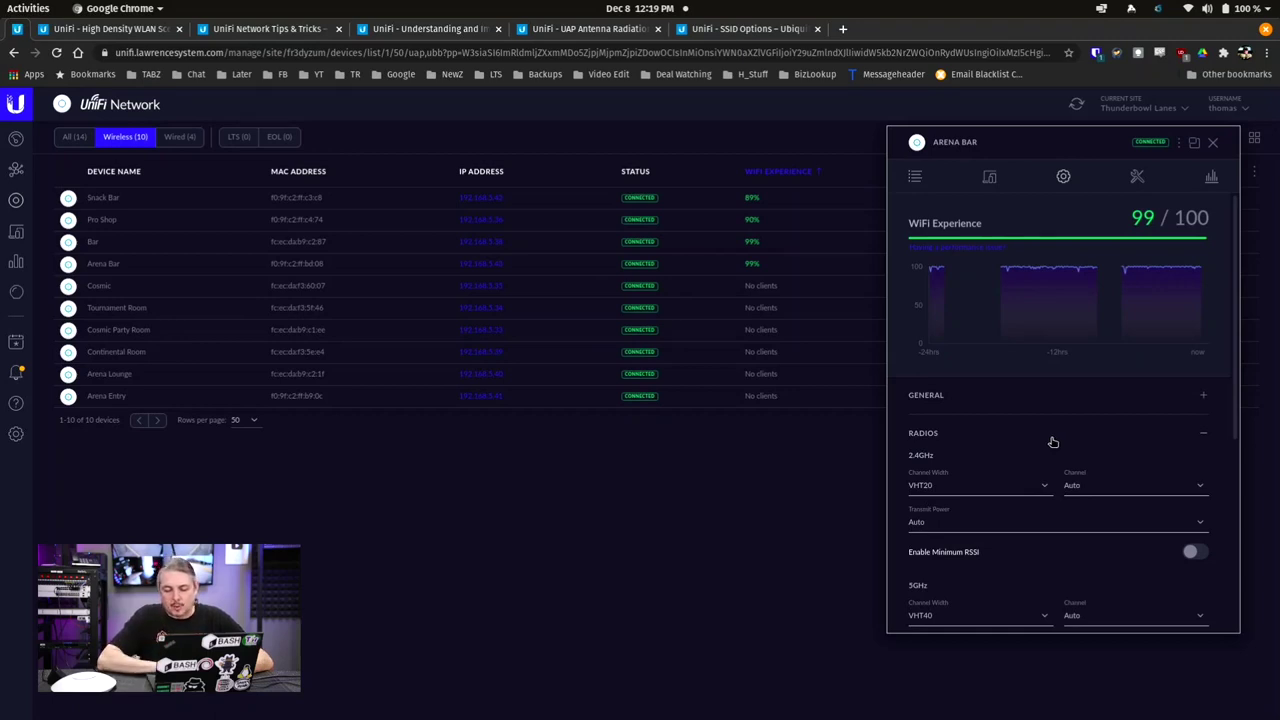
mouse_move(1089, 315)
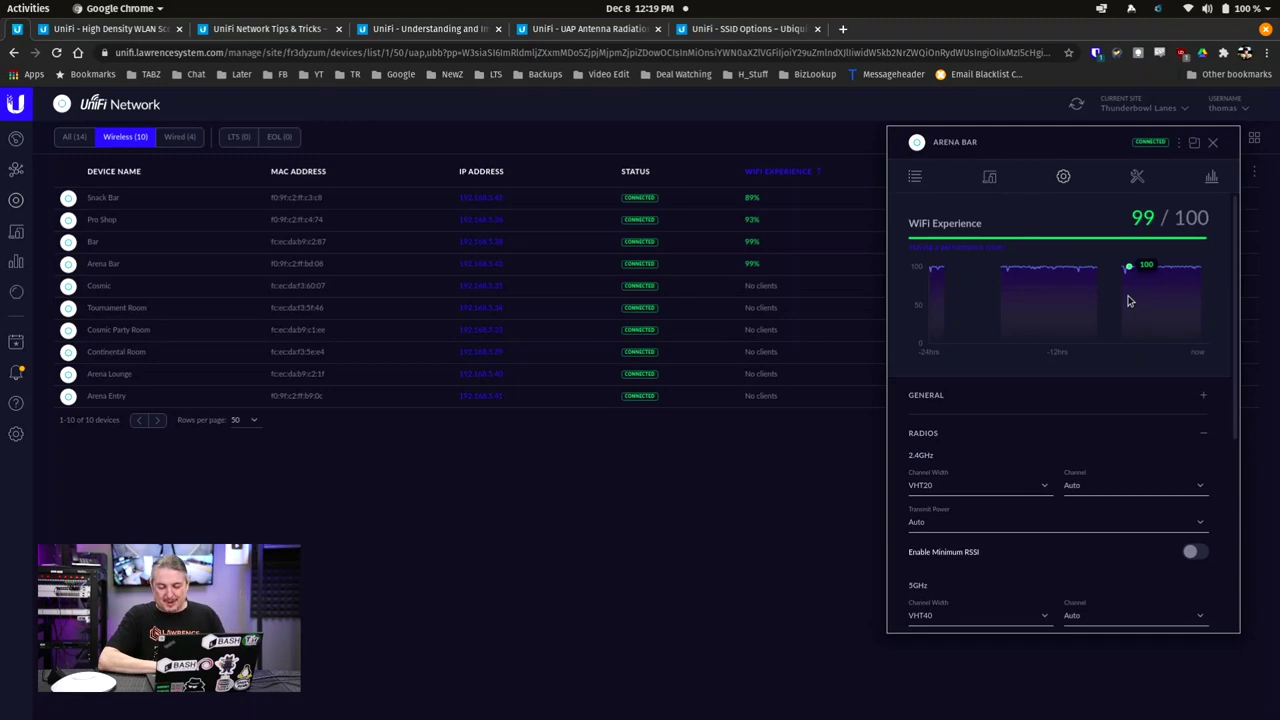
scroll(1128, 301, down, 3)
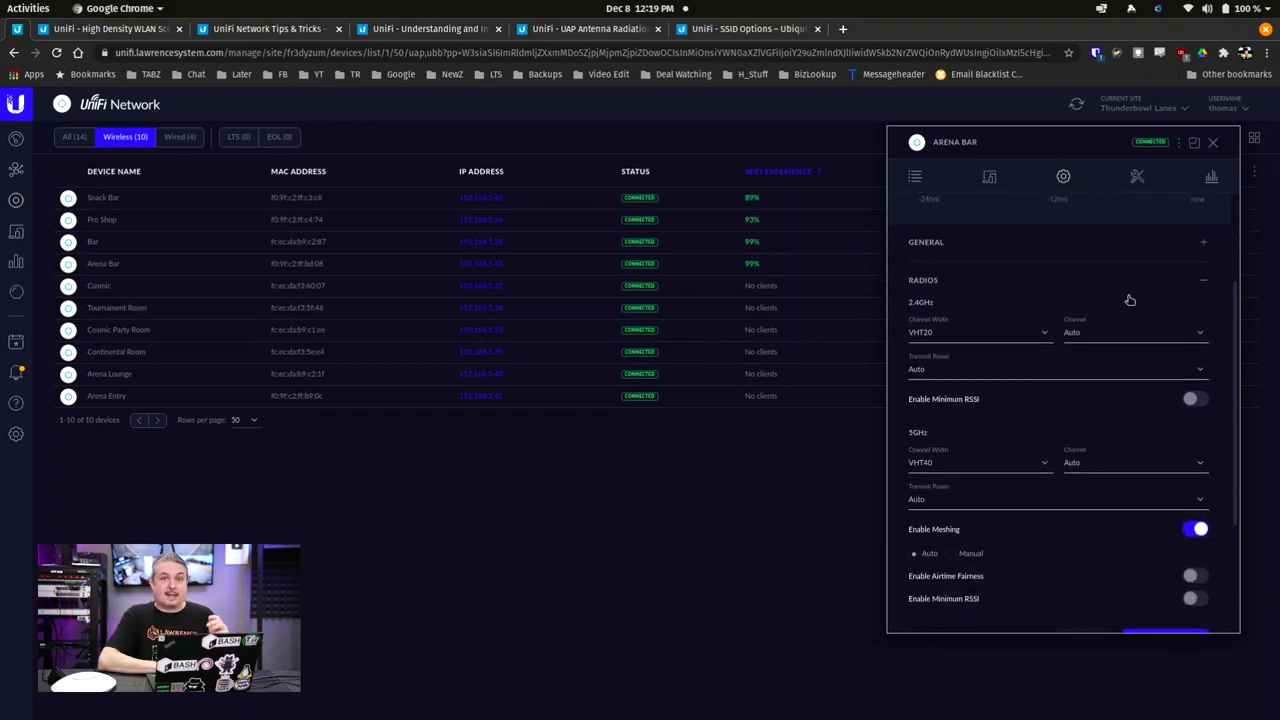
scroll(1129, 300, up, 3)
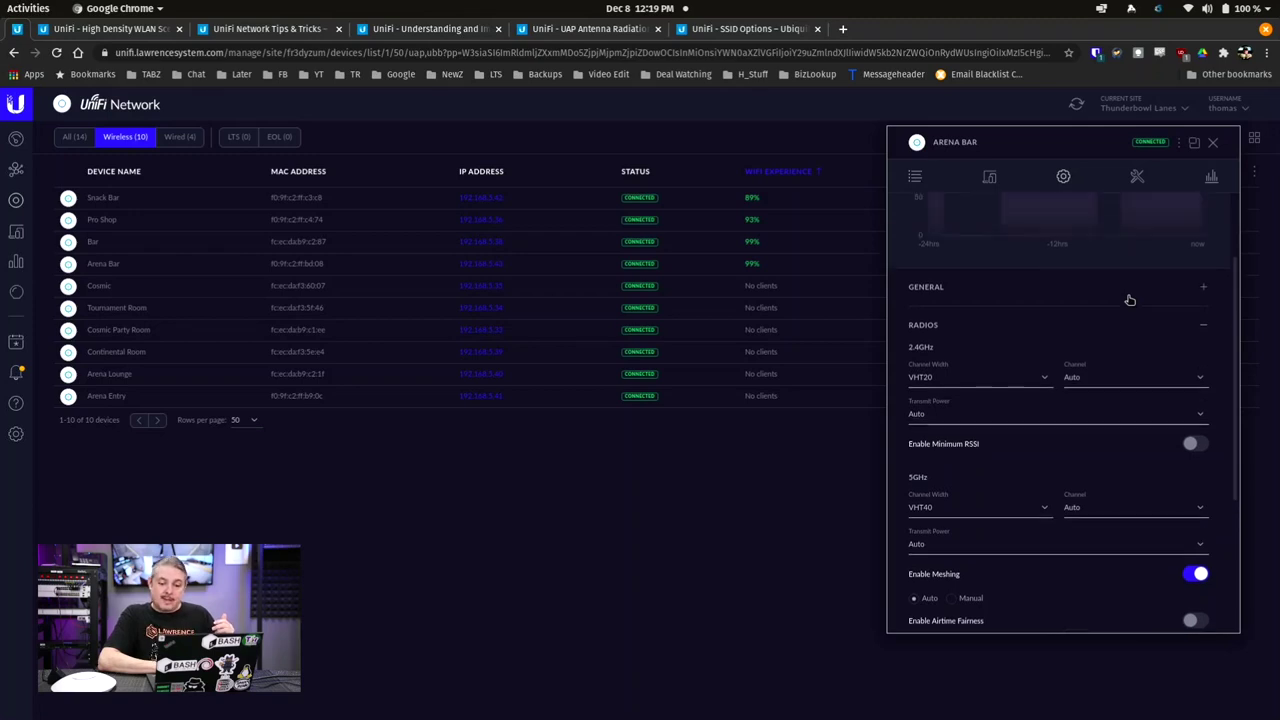
scroll(1128, 301, down, 5)
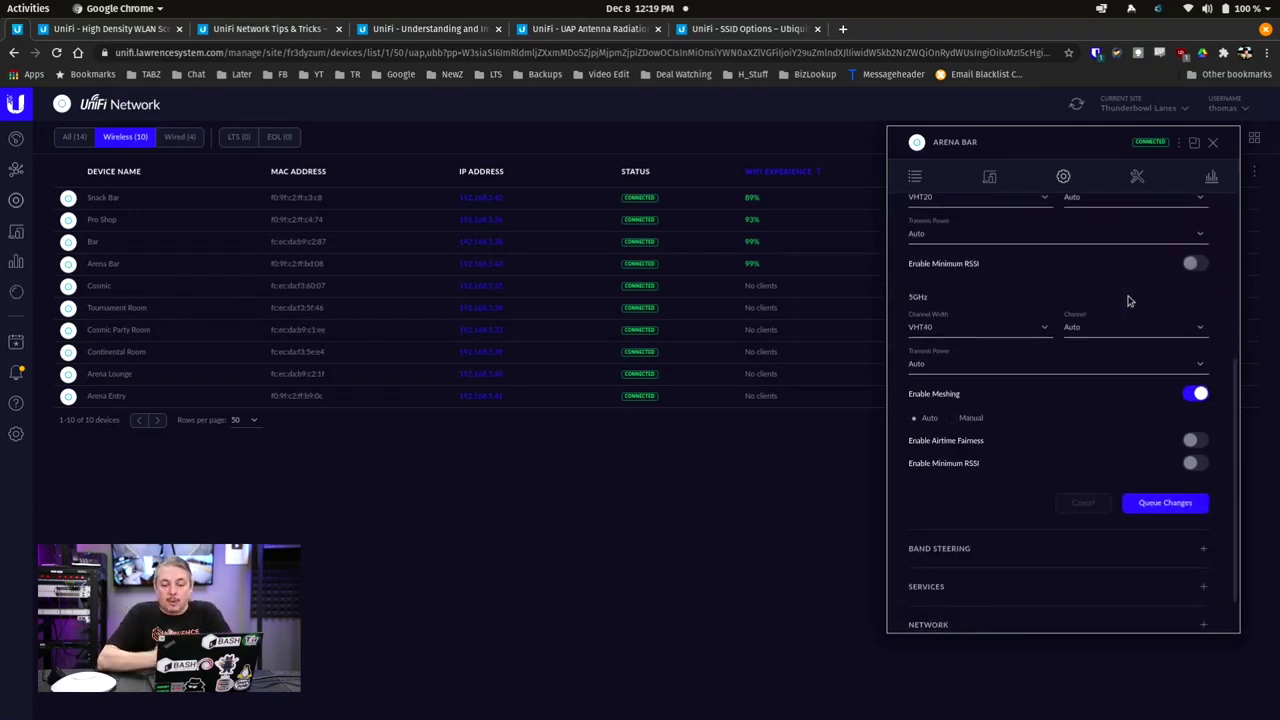
scroll(1128, 301, down, 1)
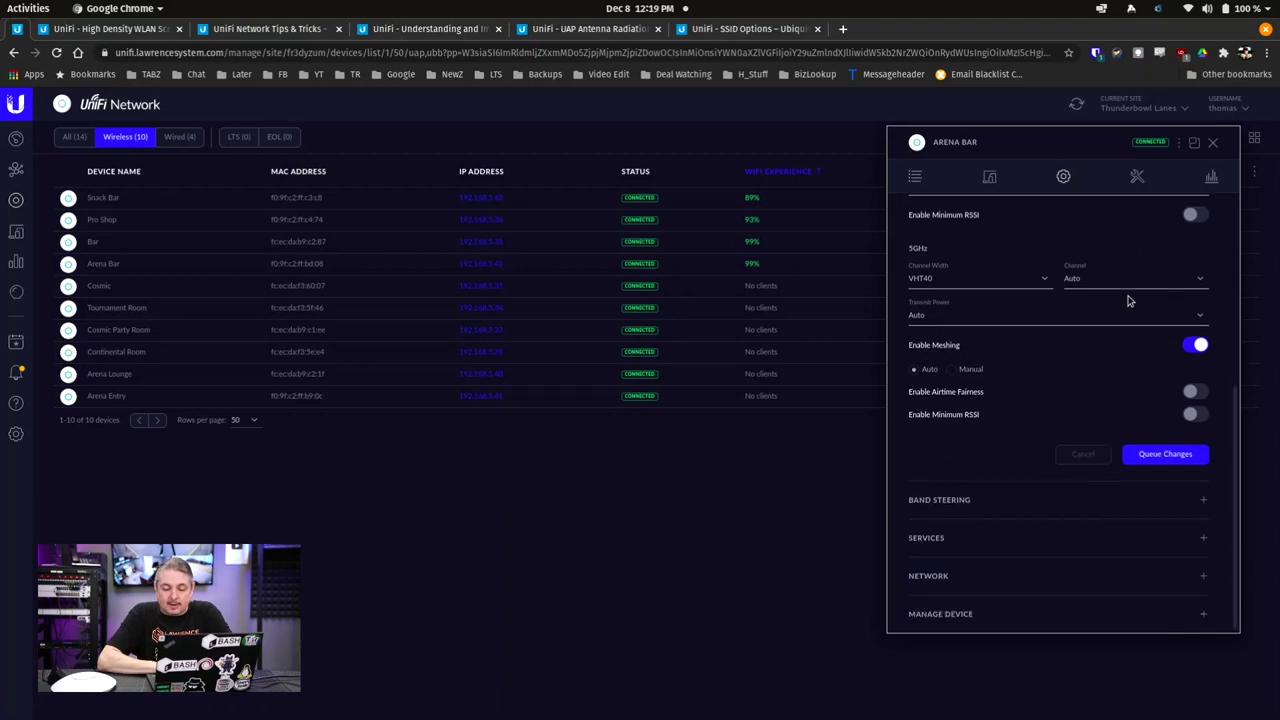
click(1200, 503)
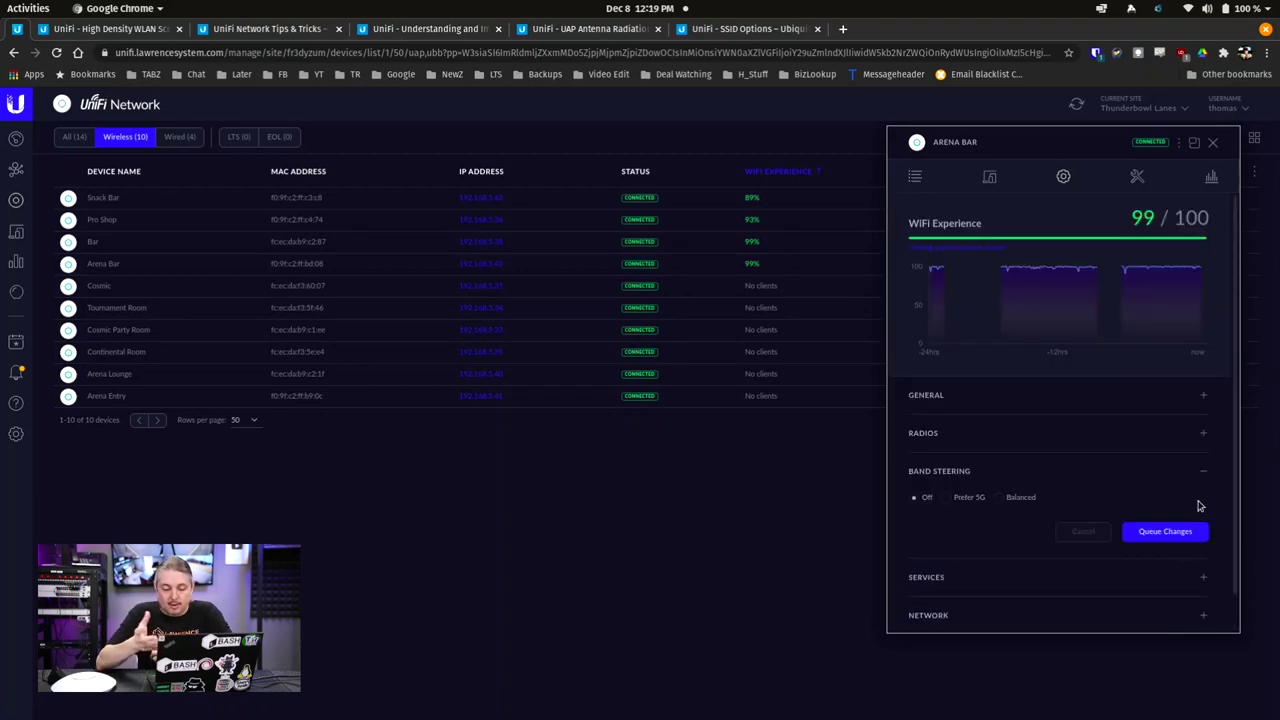
scroll(1200, 505, down, 1)
scroll(1200, 505, up, 1)
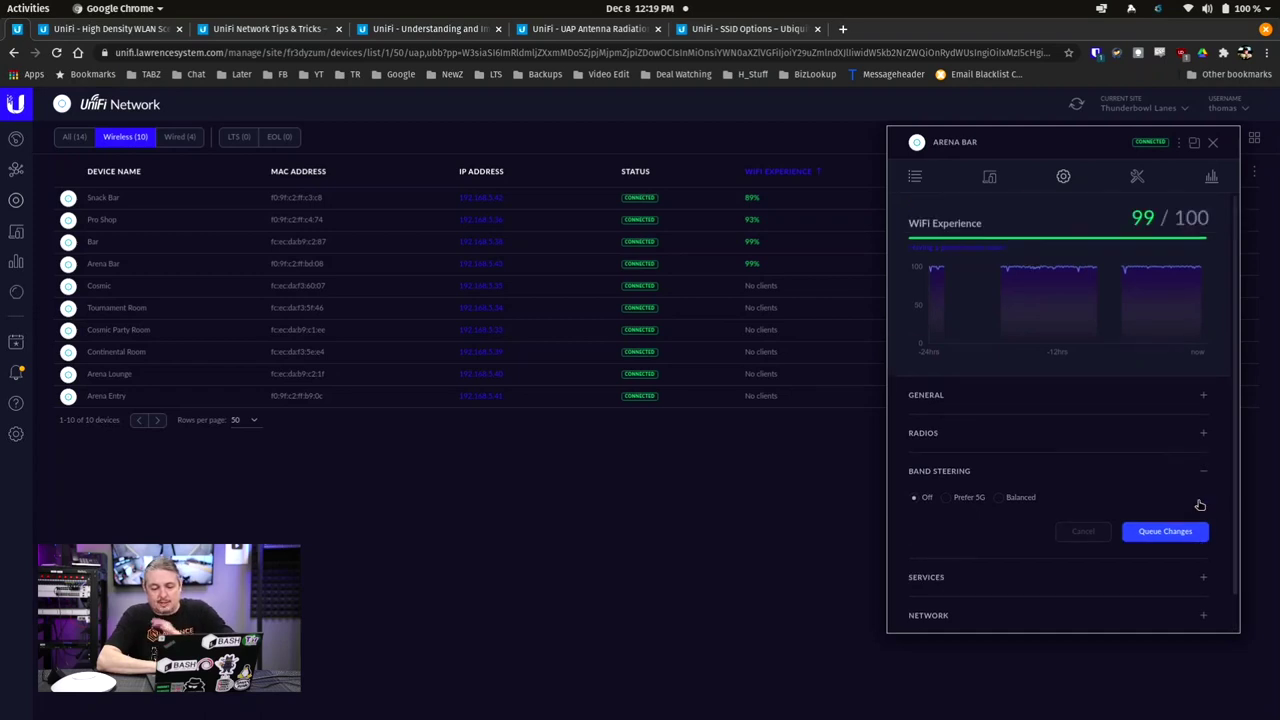
click(1204, 395)
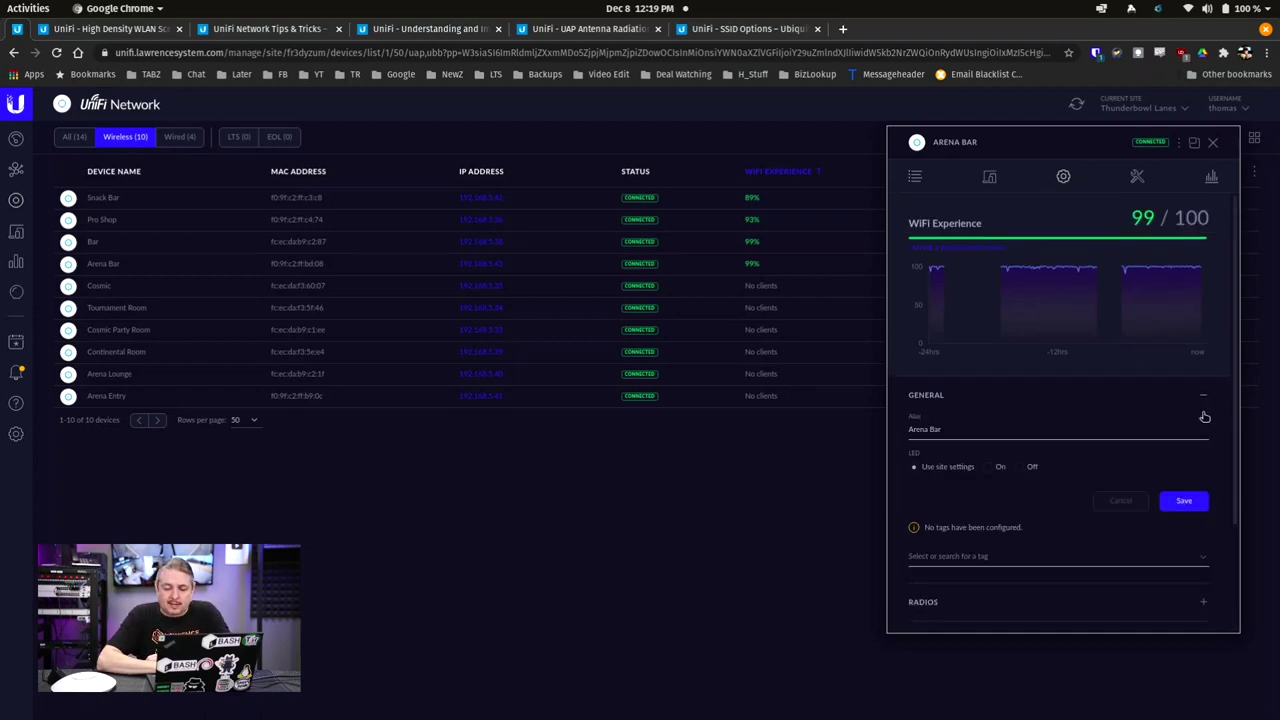
scroll(1165, 408, down, 3)
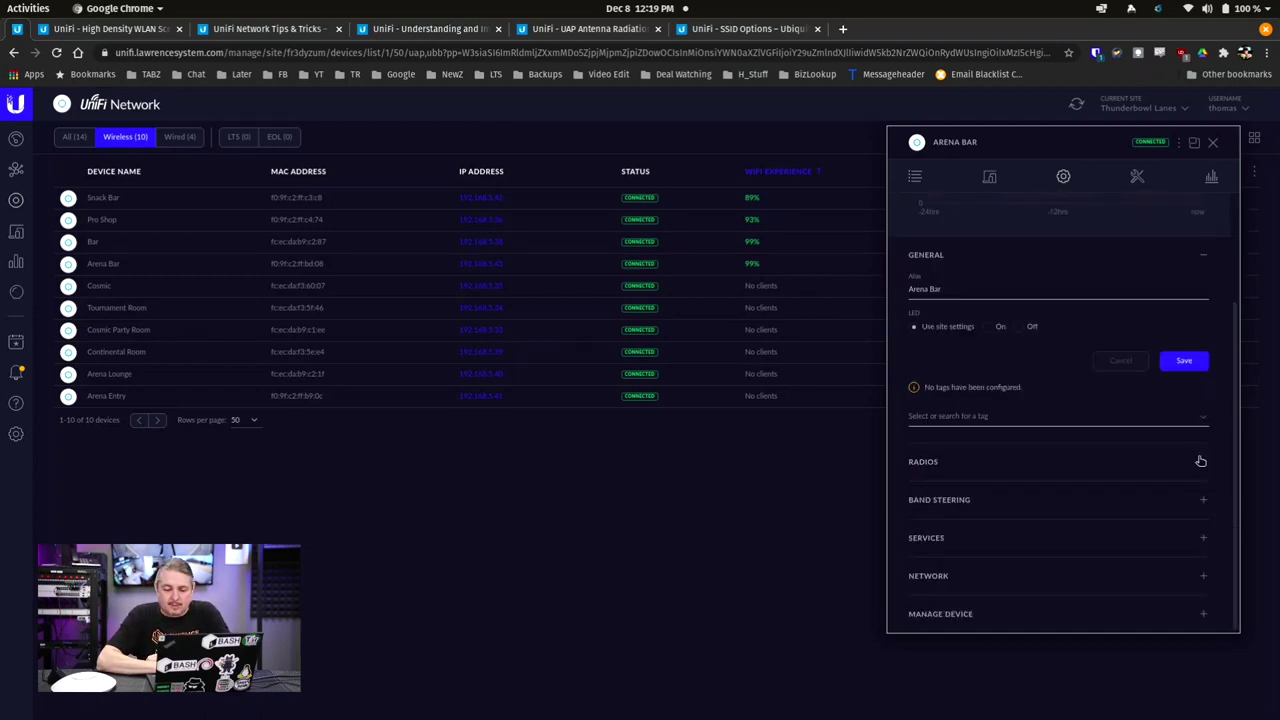
click(1202, 461)
scroll(1152, 476, up, 3)
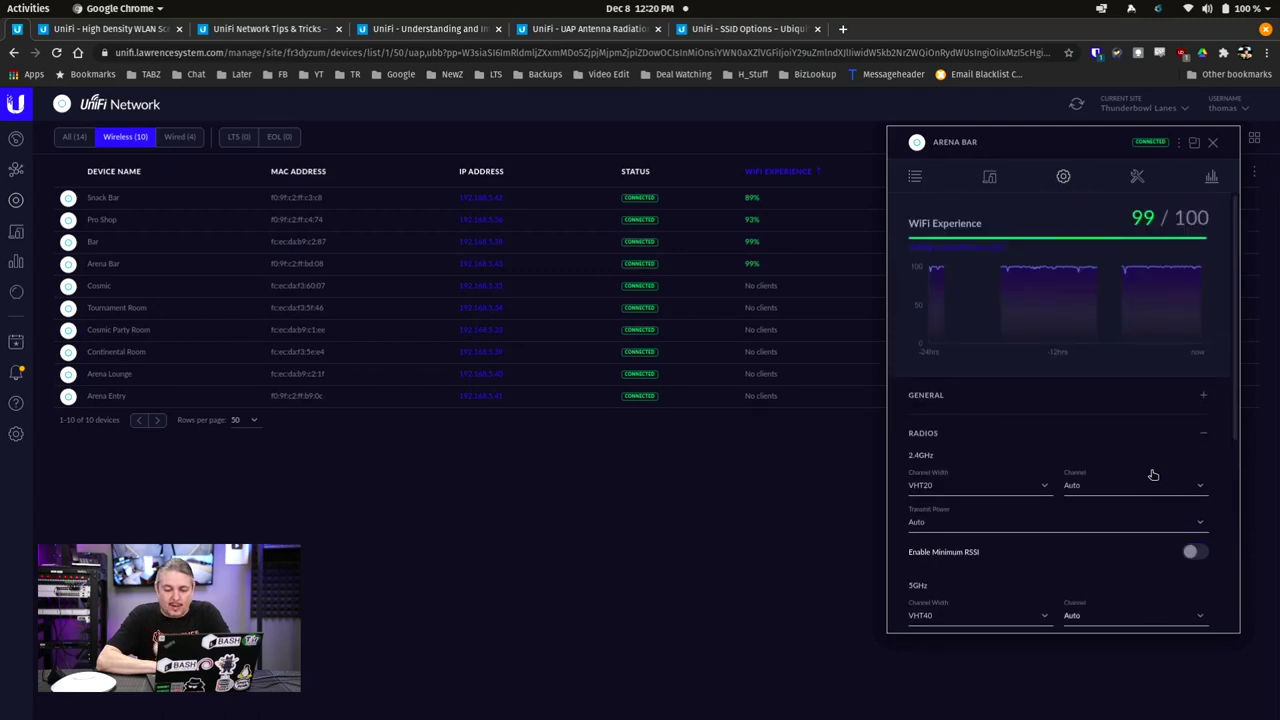
scroll(1153, 475, down, 5)
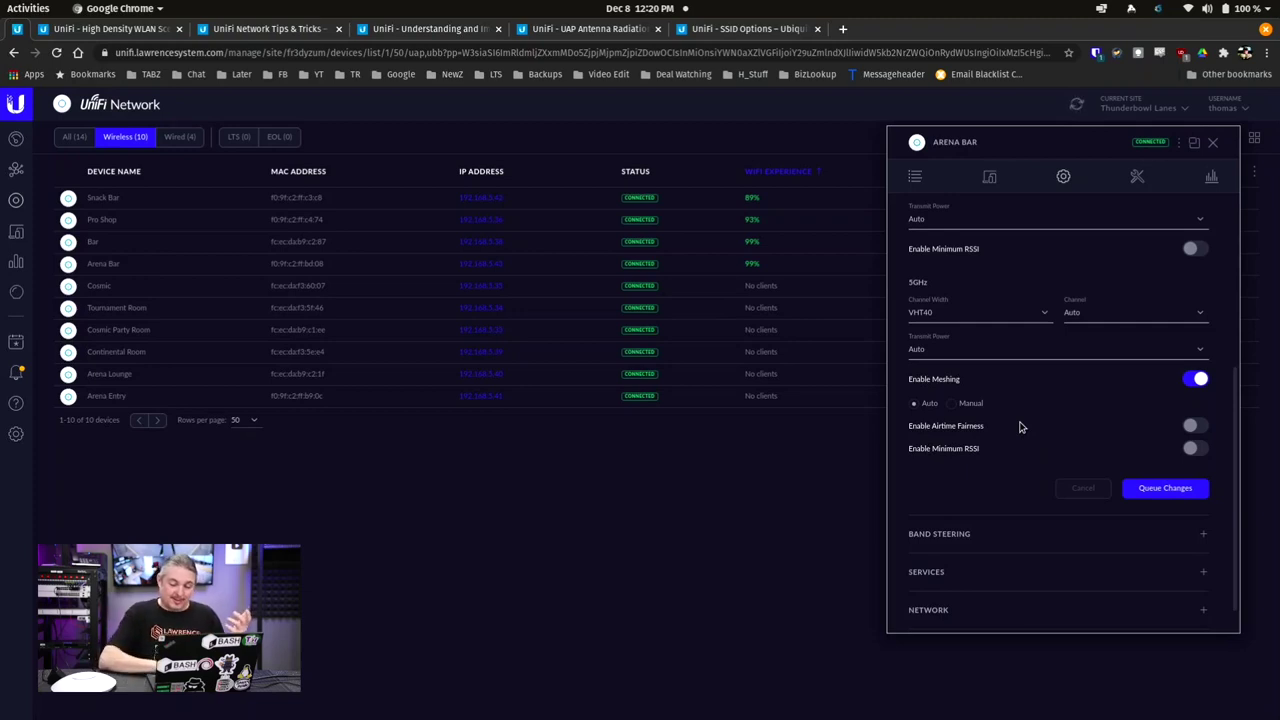
scroll(1020, 427, down, 1)
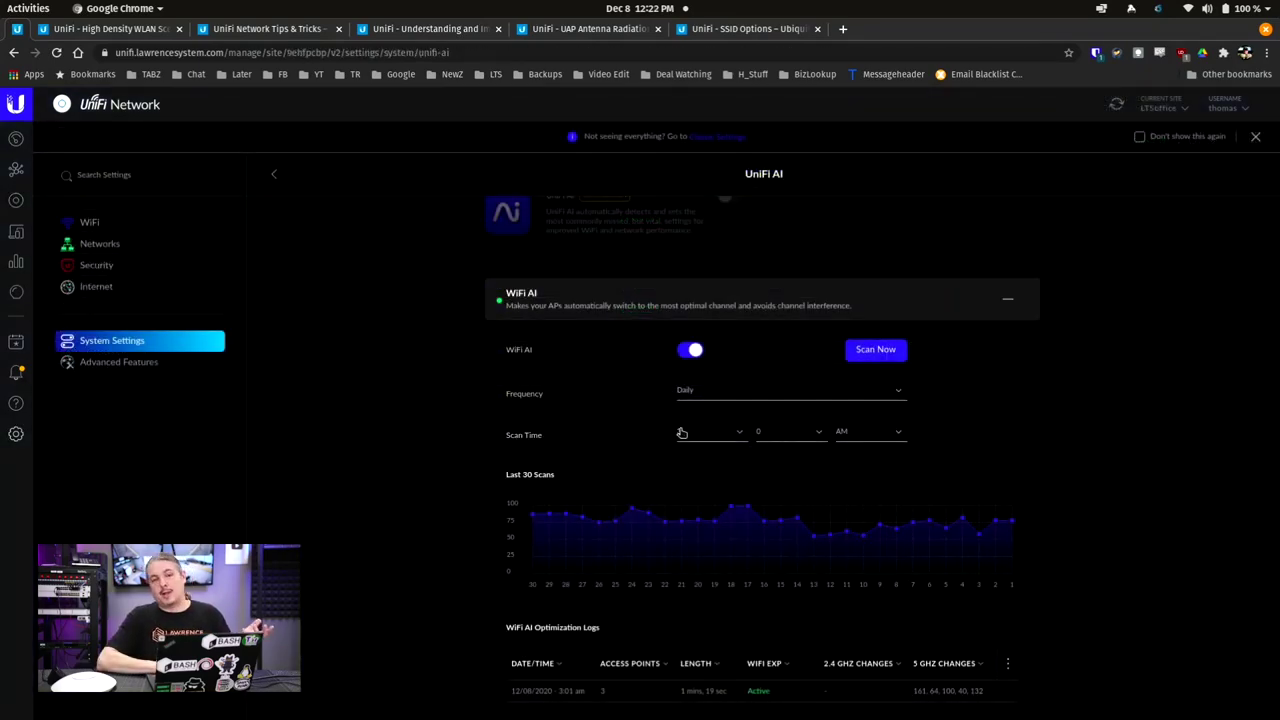
Scroll through the office site's WiFi AI scans and Optimization Logs.
scroll(1003, 431, down, 2)
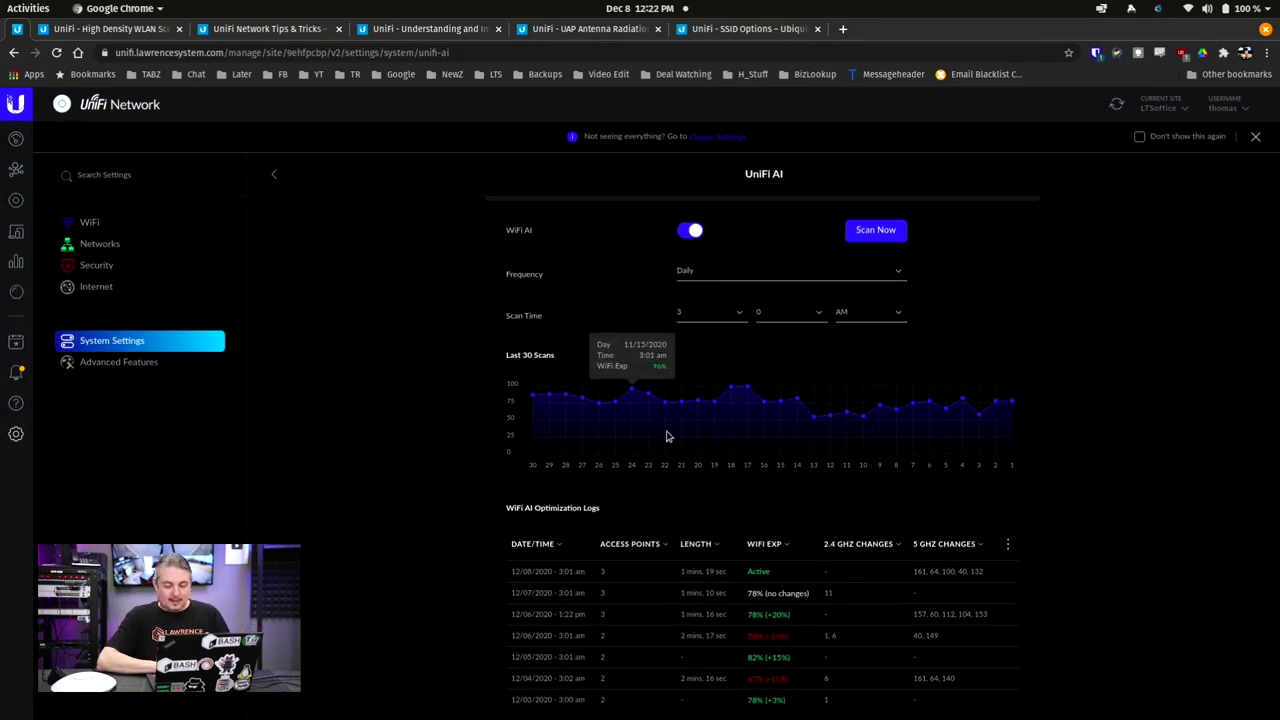
scroll(1020, 447, down, 3)
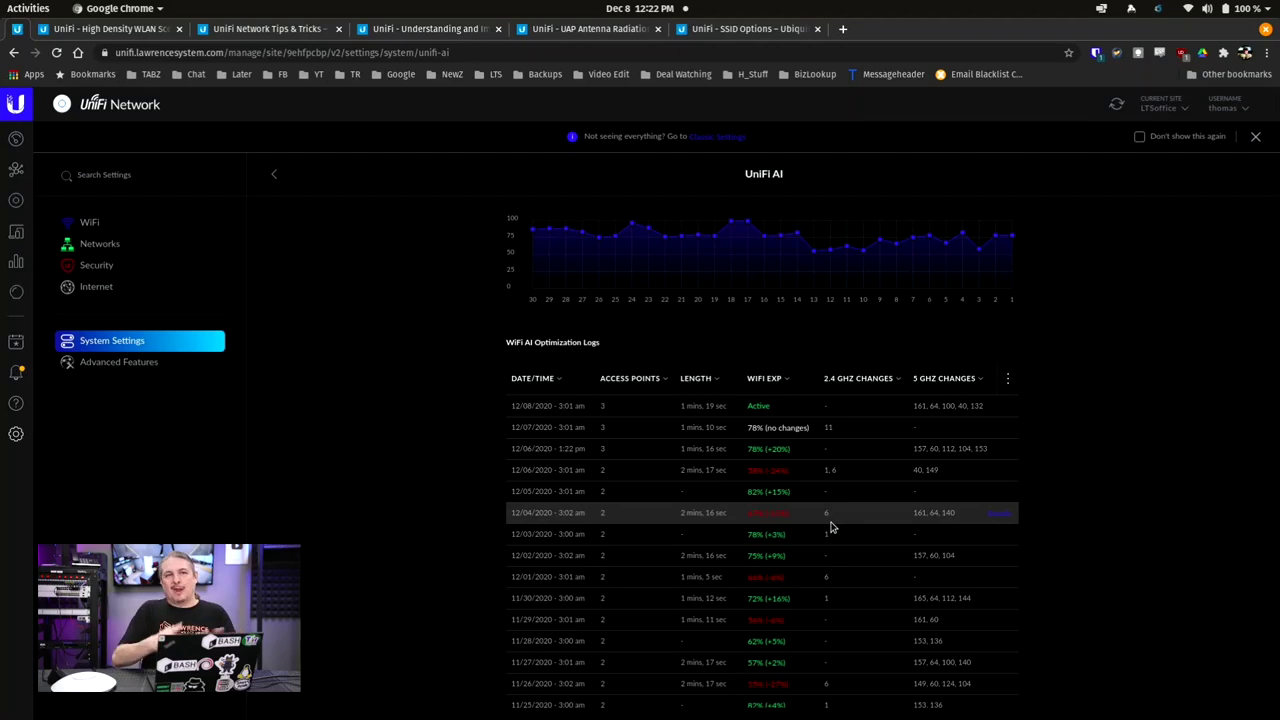
scroll(830, 527, up, 3)
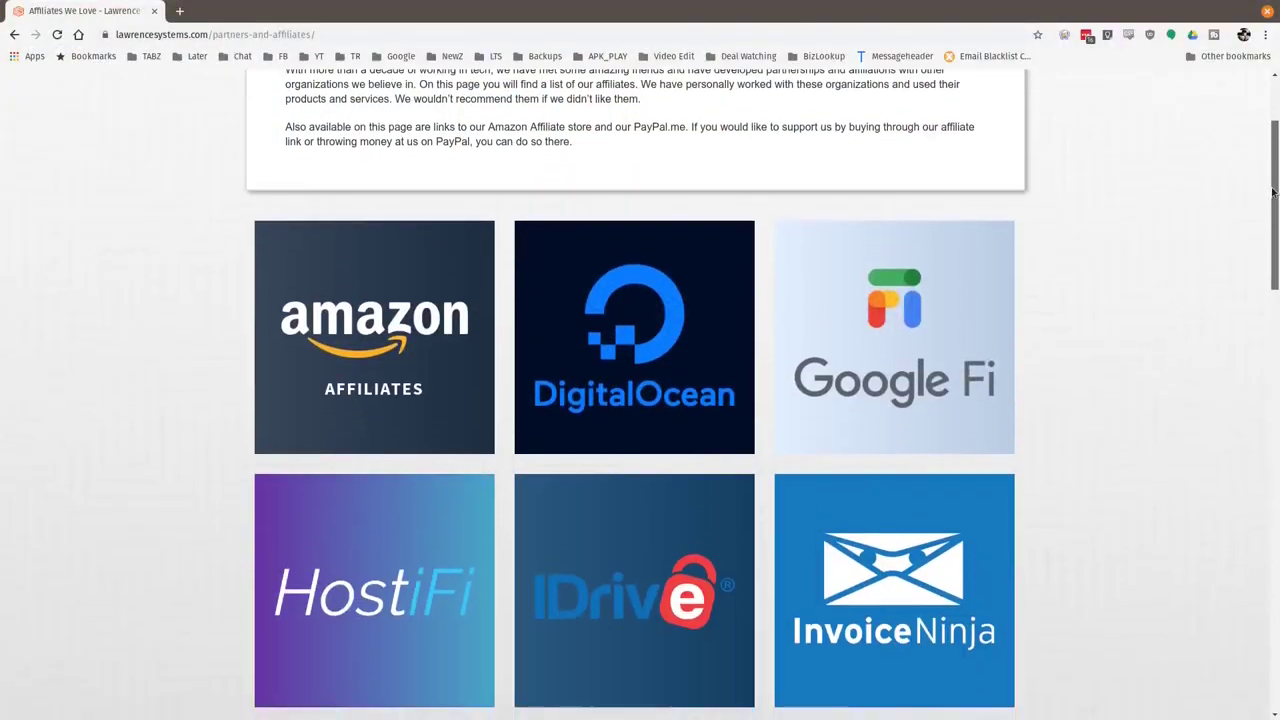
Scroll the Affiliates We Love page down to the PayPal and TechSupply Direct tiles.
drag(1263, 267, 1260, 395)
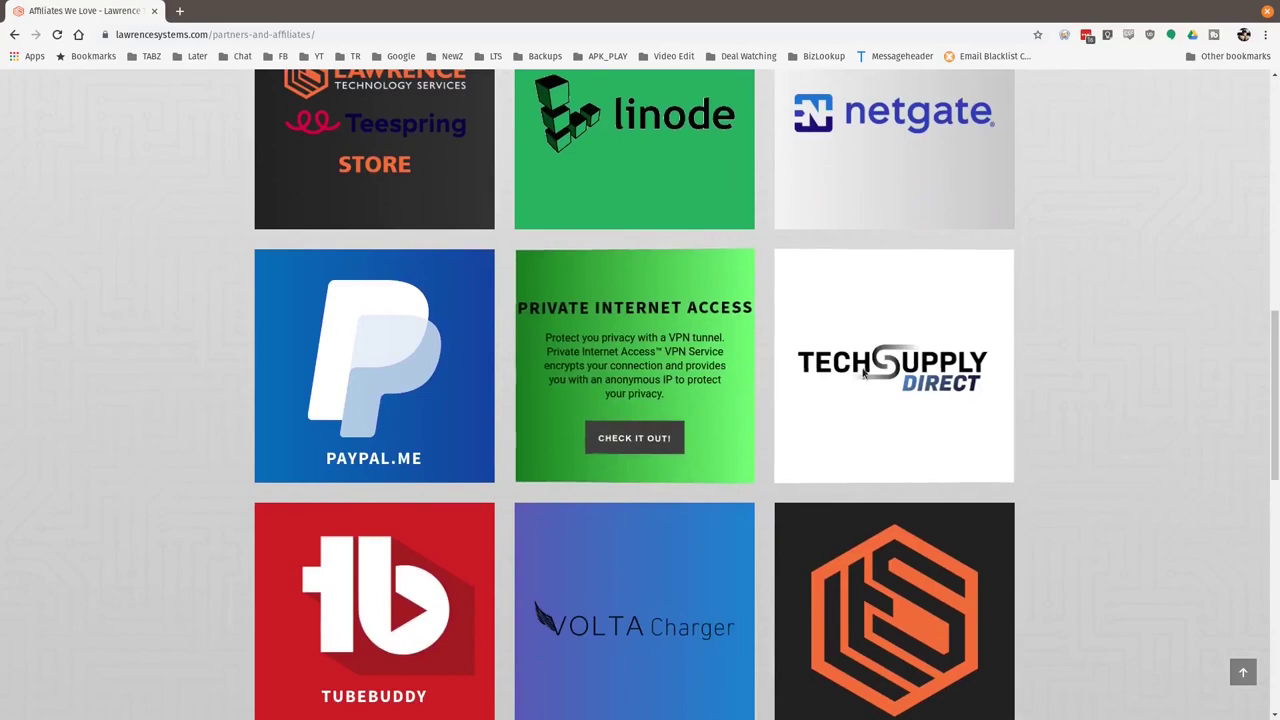